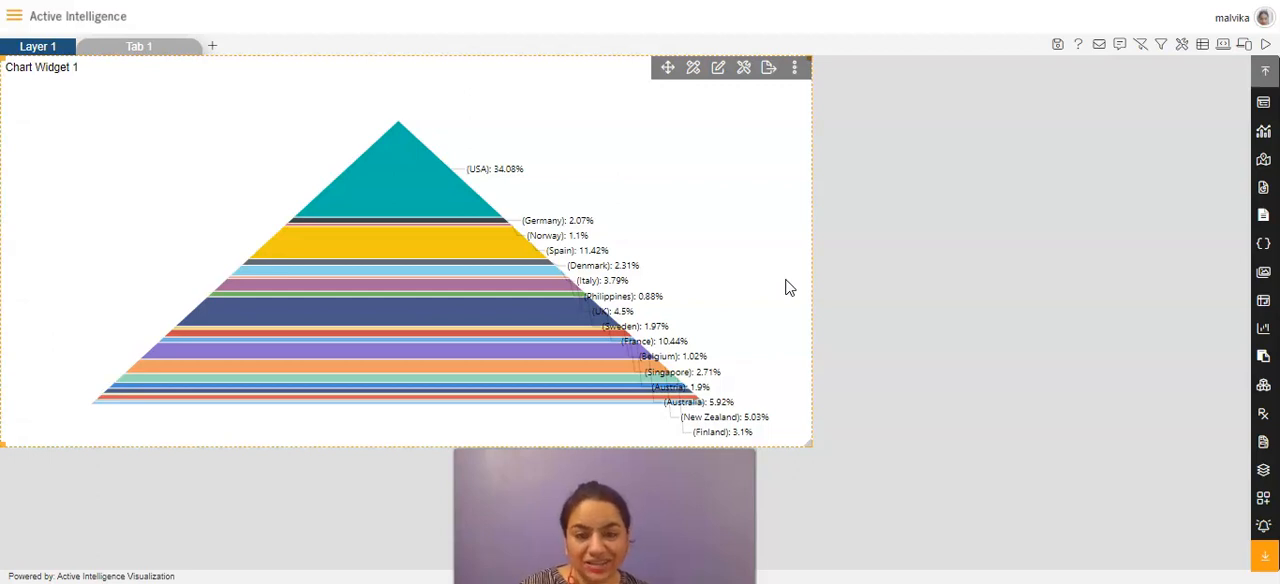
Step: Open the pyramid chart's series formatting settings and rename the series as Sales
{"action": "left_click", "coordinate": [720, 70]}
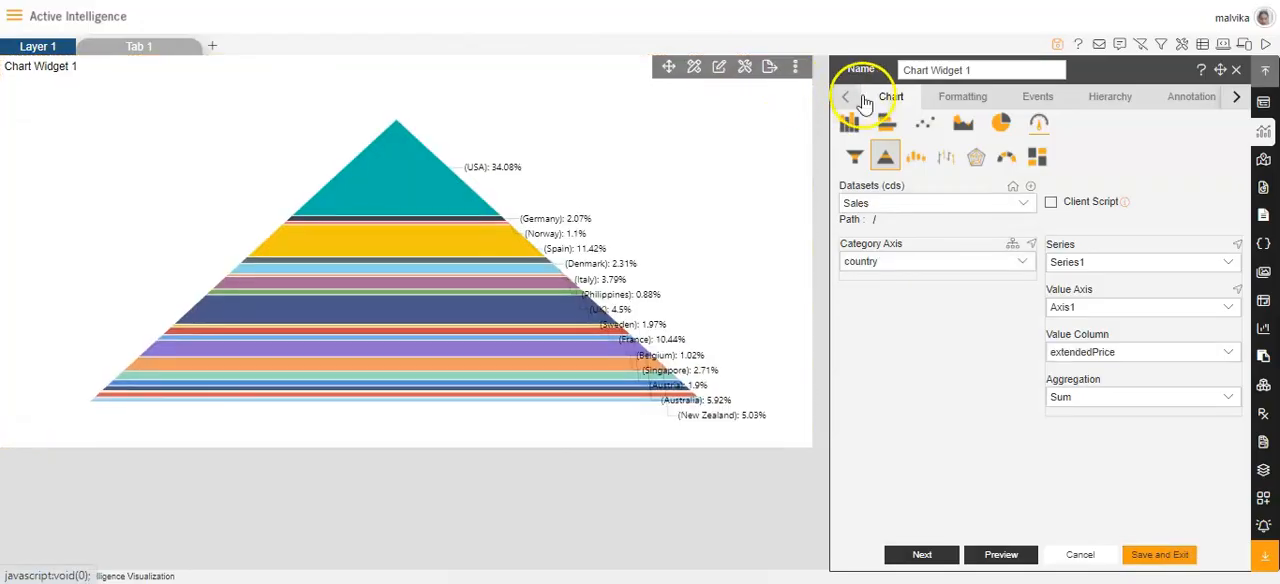
{"action": "left_click", "coordinate": [962, 98]}
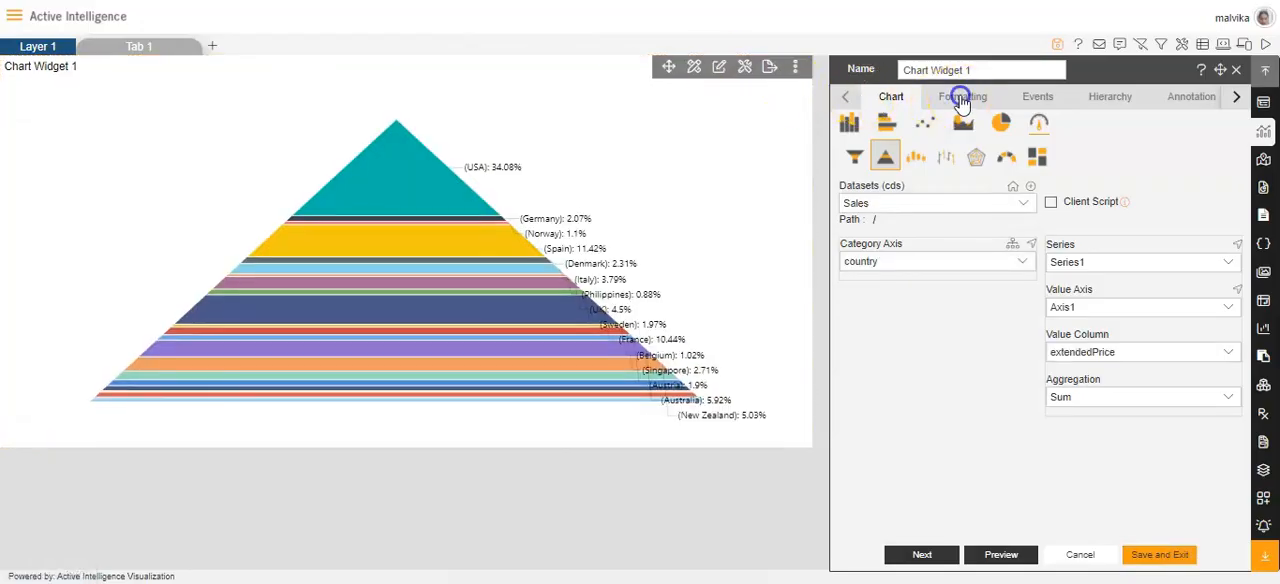
{"action": "left_click", "coordinate": [906, 122]}
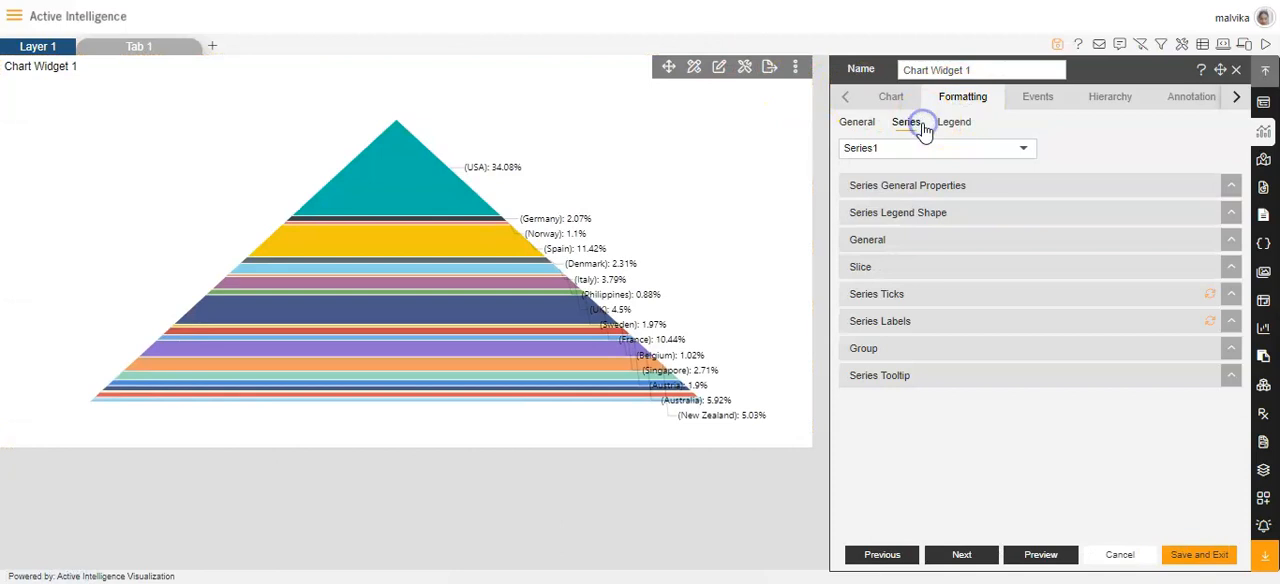
{"action": "left_click", "coordinate": [914, 188]}
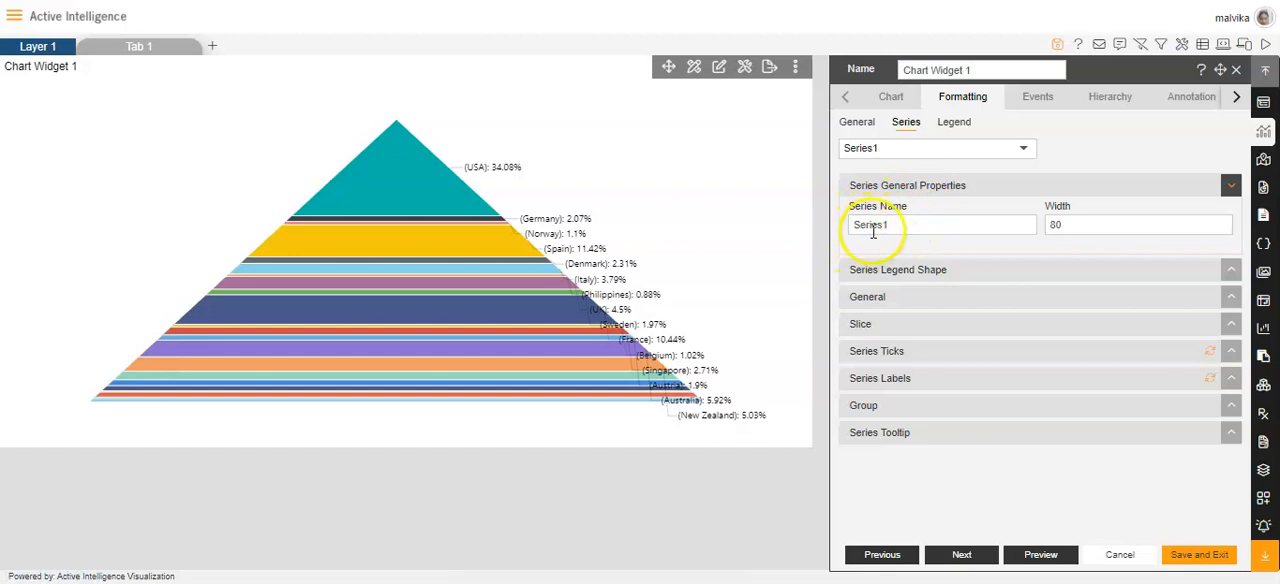
{"action": "mouse_move", "coordinate": [401, 177]}
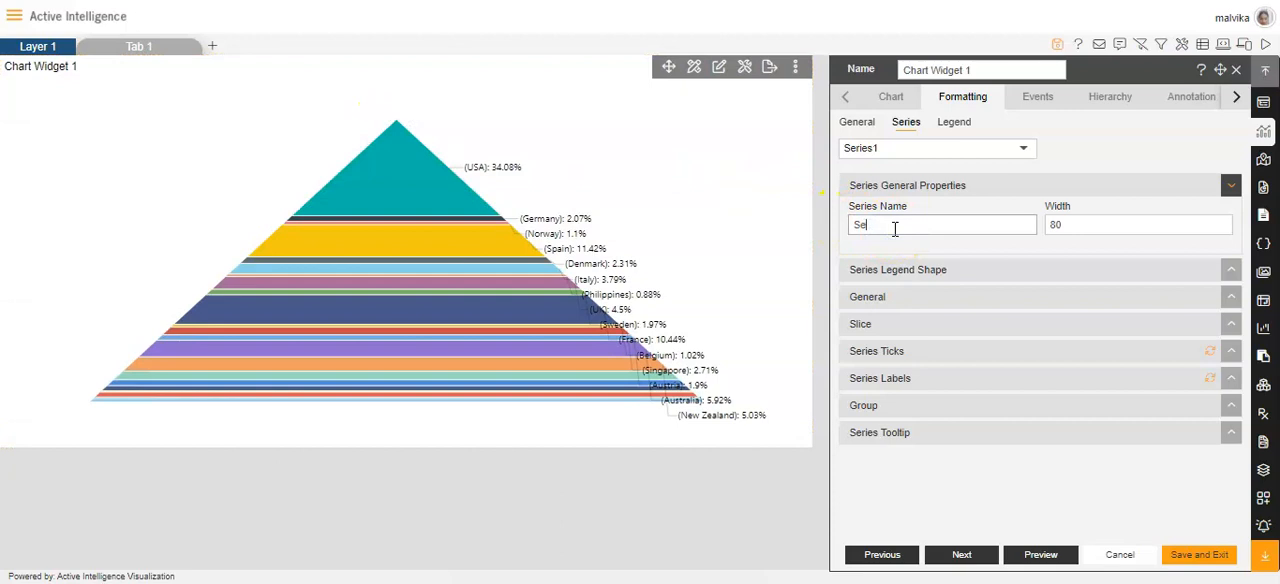
{"action": "type", "text": "ales"}
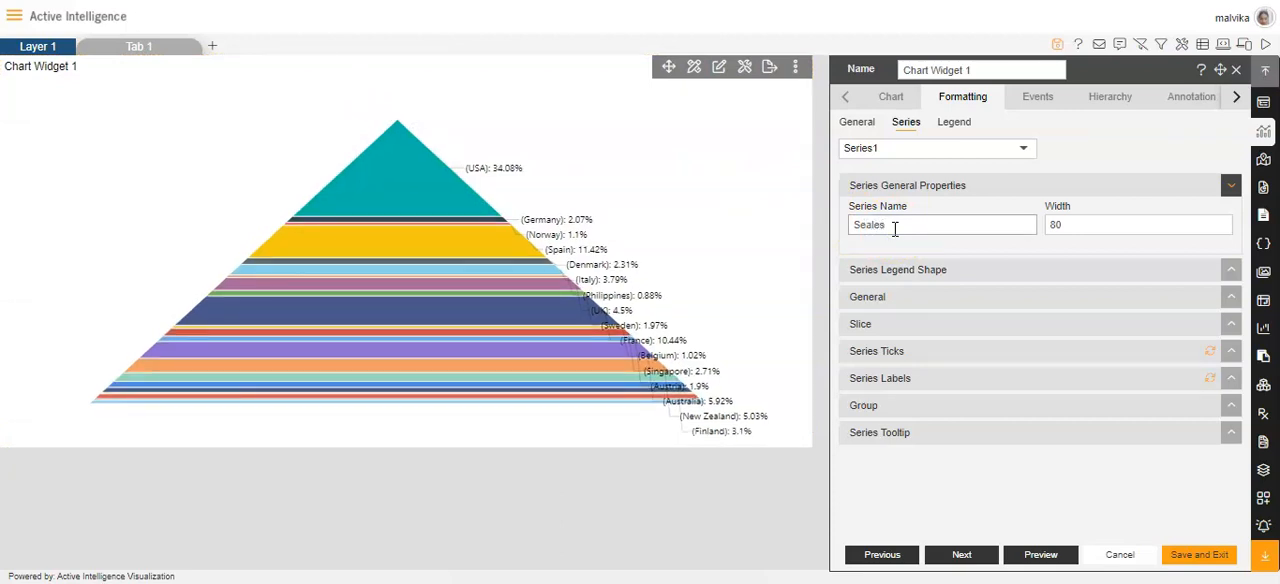
{"action": "mouse_move", "coordinate": [462, 207]}
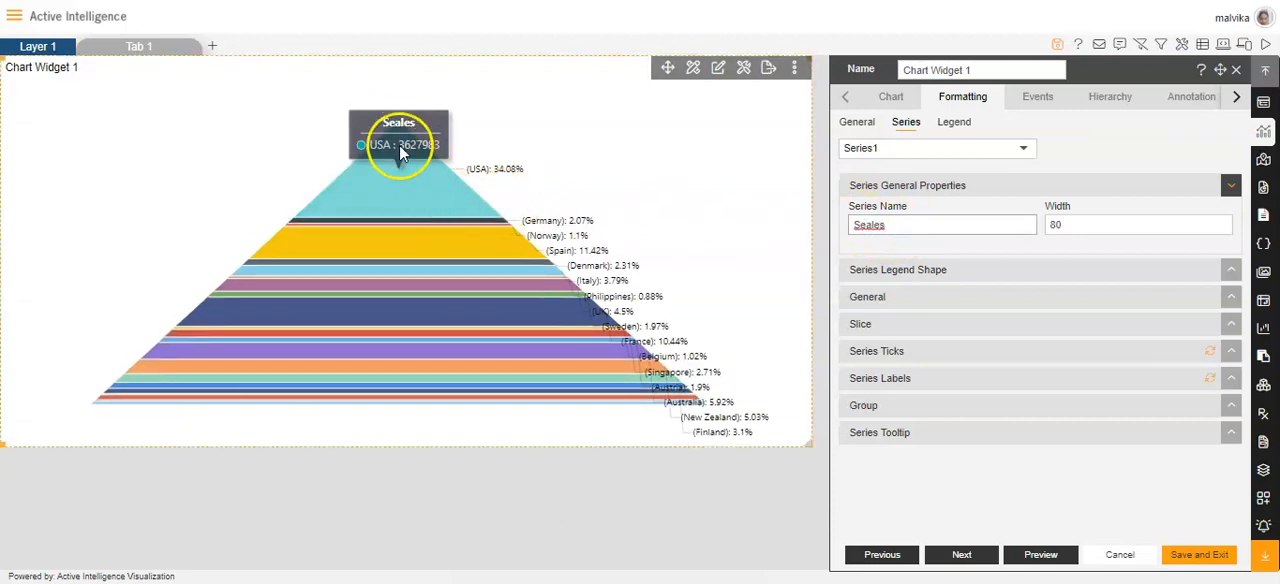
{"action": "type", "text": "Sea"}
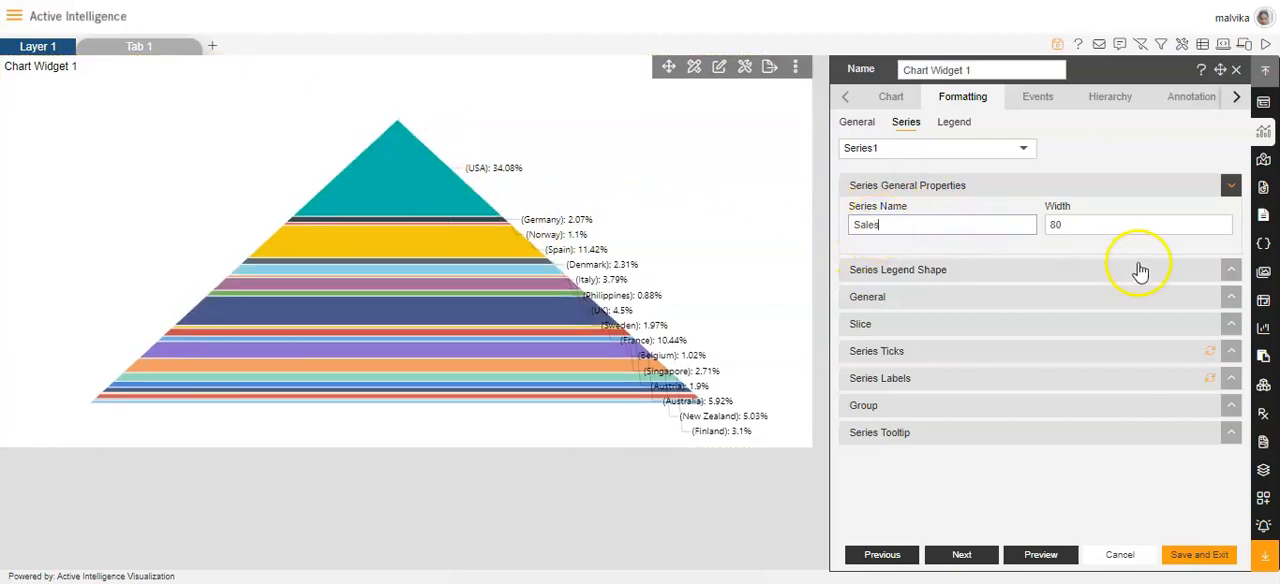
Step: Set the series width to 79 and expand the series legend shape options
{"action": "left_click", "coordinate": [1220, 224]}
{"action": "left_click", "coordinate": [1220, 224]}
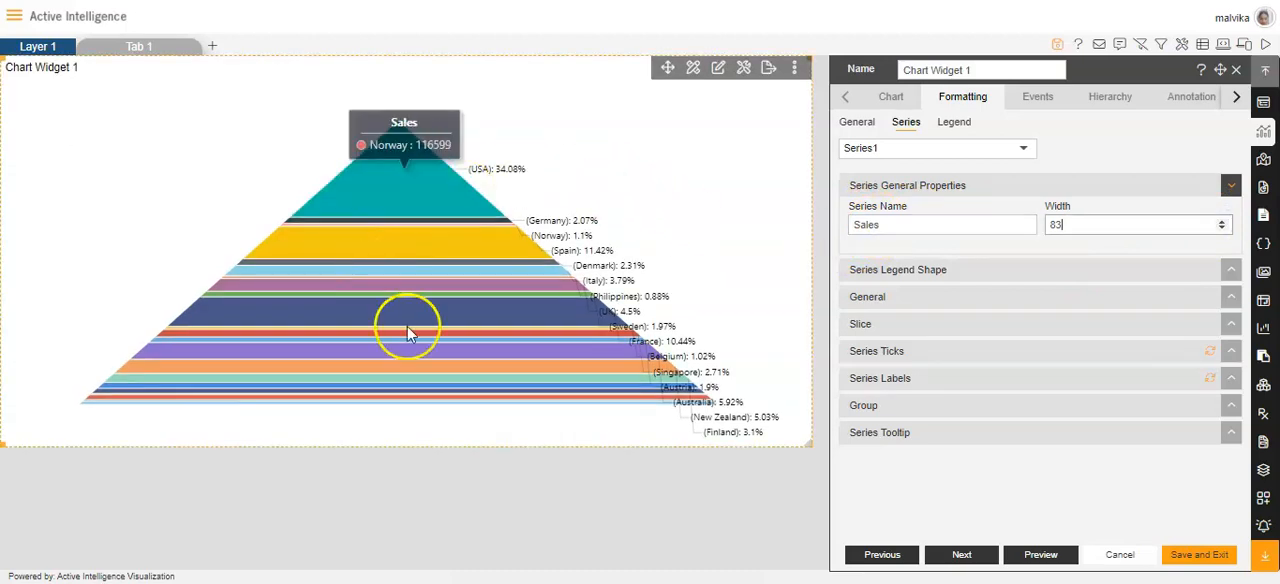
{"action": "left_click", "coordinate": [1222, 229]}
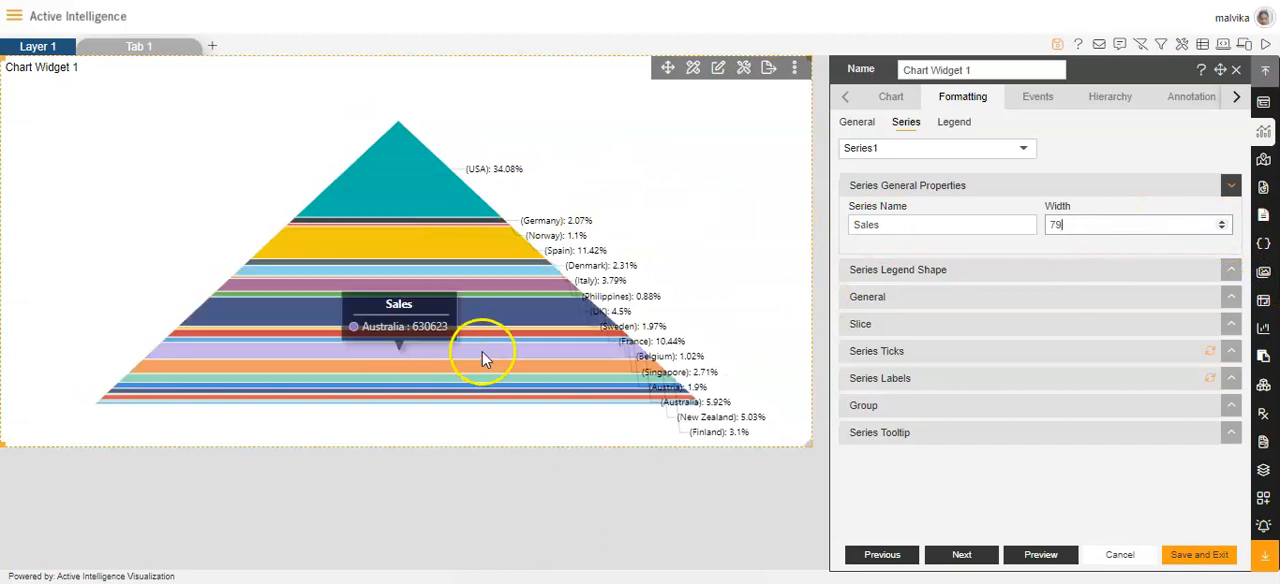
{"action": "left_click", "coordinate": [958, 275]}
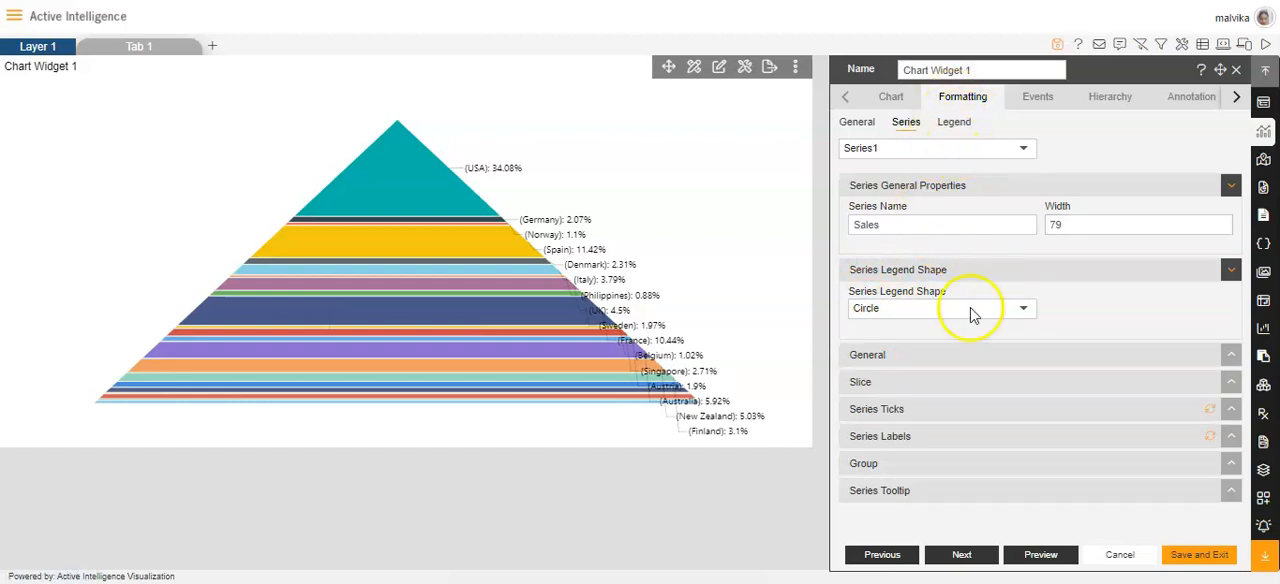
Step: Set the series' neck width to 20 and its neck height to 24
{"action": "left_click", "coordinate": [904, 362]}
{"action": "scroll", "coordinate": [916, 368], "scroll_direction": "down", "scroll_amount": 1}
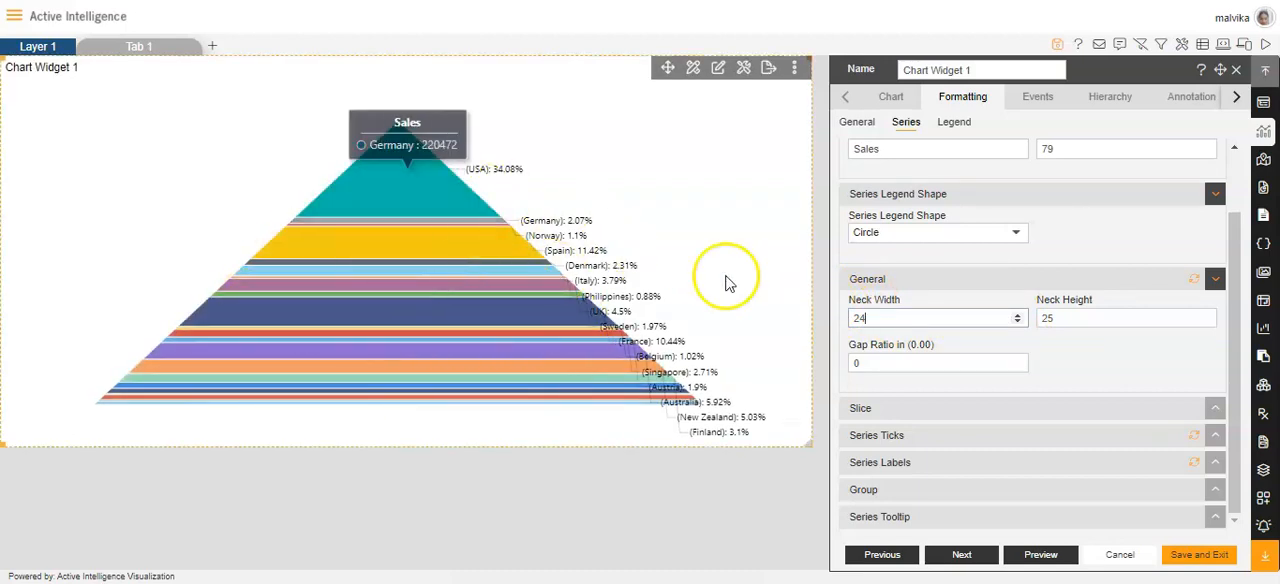
{"action": "left_click", "coordinate": [1018, 321]}
{"action": "left_click", "coordinate": [1018, 321]}
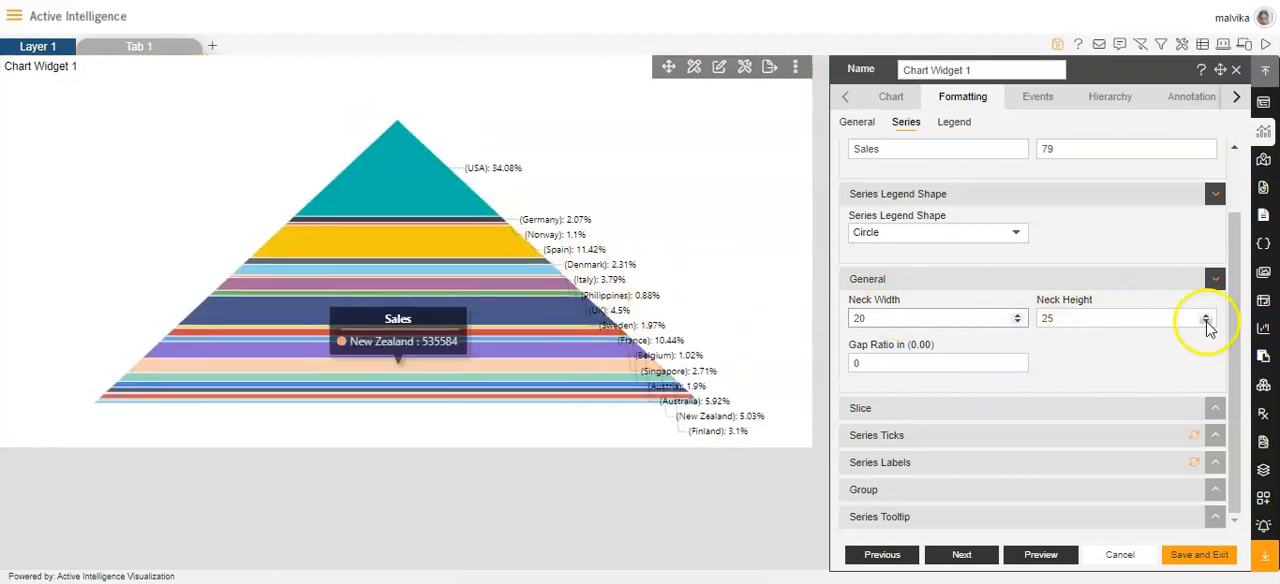
{"action": "left_click", "coordinate": [1207, 318]}
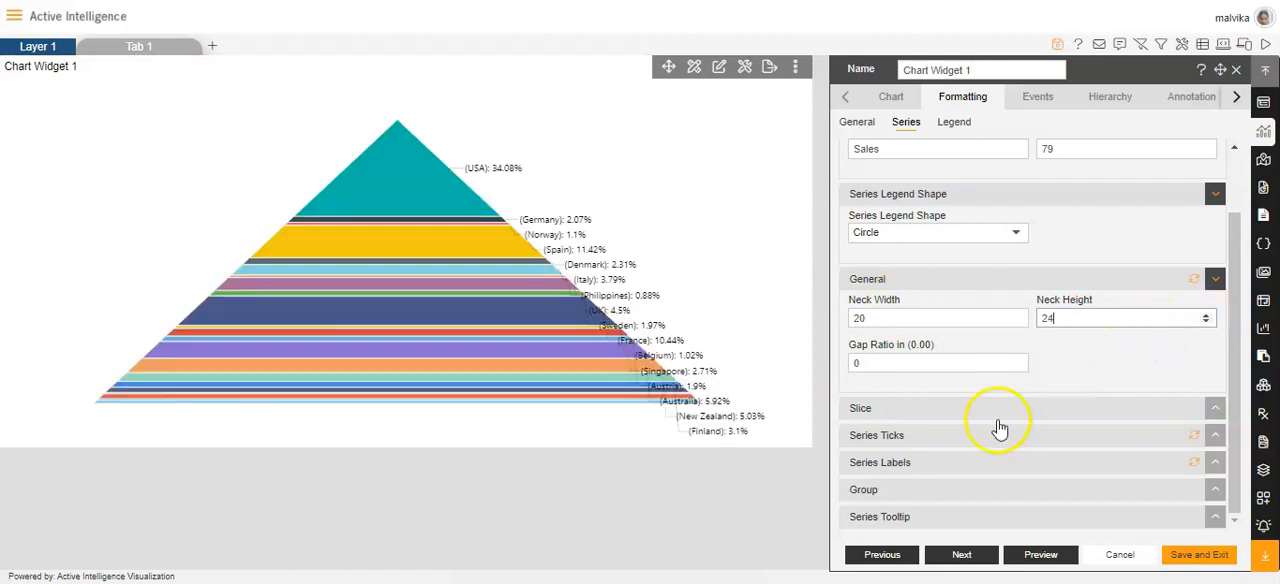
Step: Give the slices a border of width 5 in colour #0f0000 with slightly reduced opacity
{"action": "left_click", "coordinate": [936, 410]}
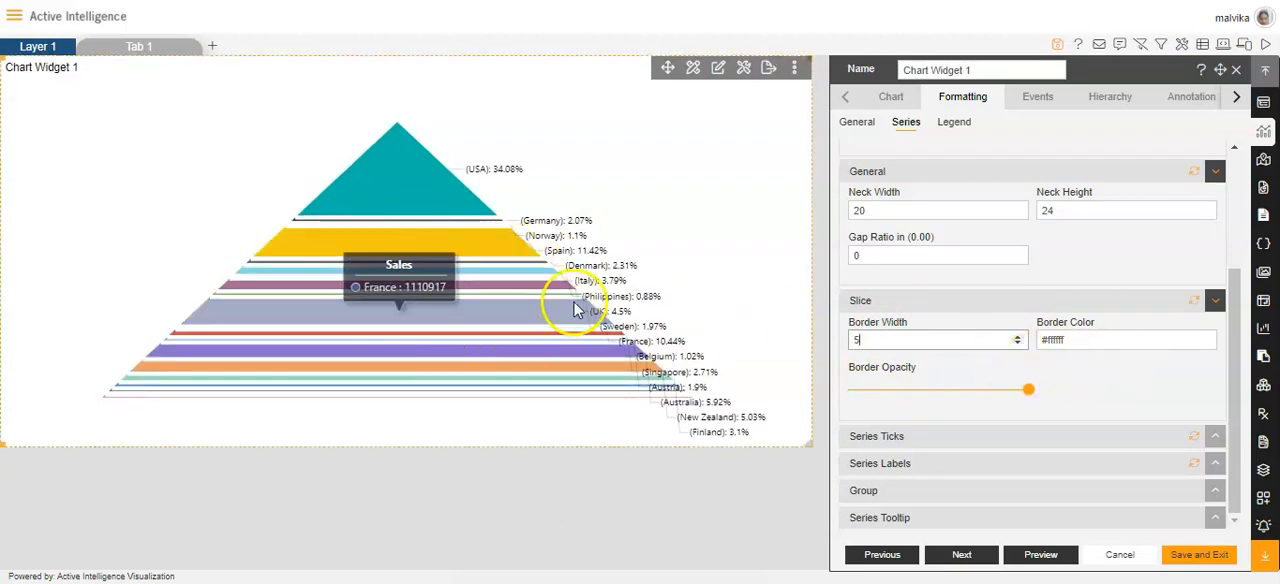
{"action": "left_click", "coordinate": [1100, 340]}
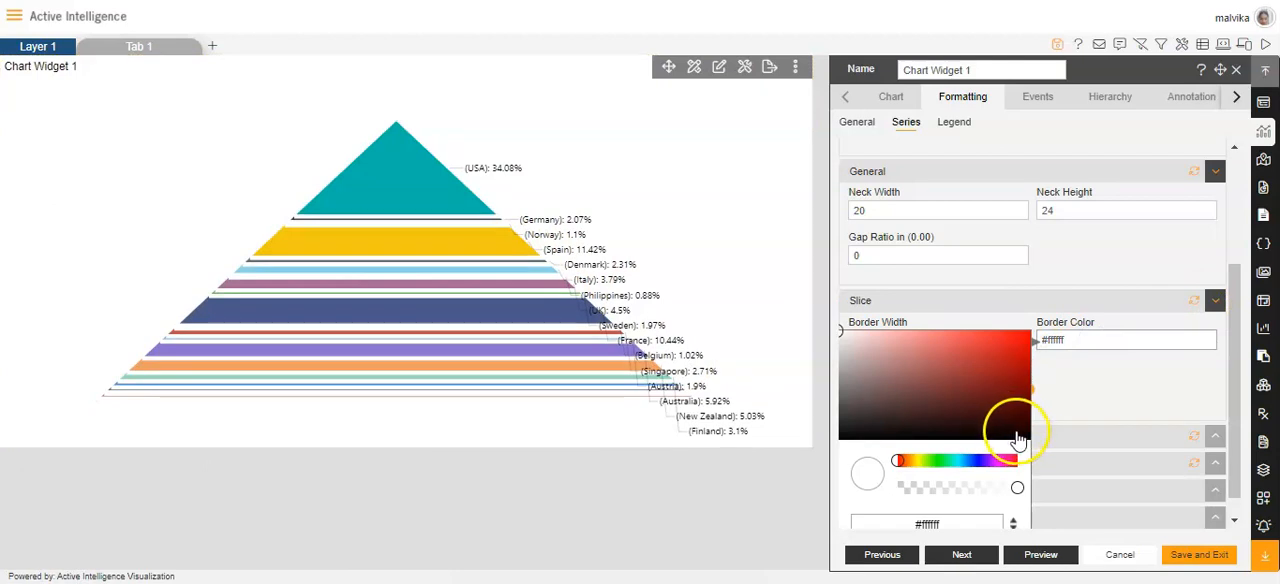
{"action": "left_click", "coordinate": [1027, 438]}
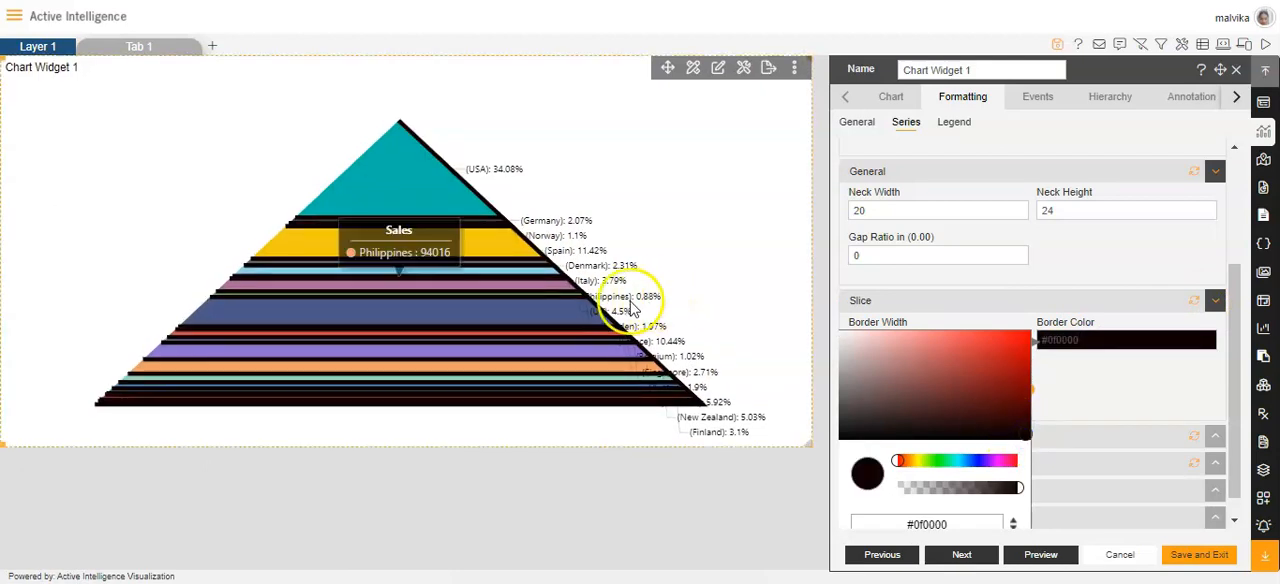
{"action": "left_click", "coordinate": [1210, 418]}
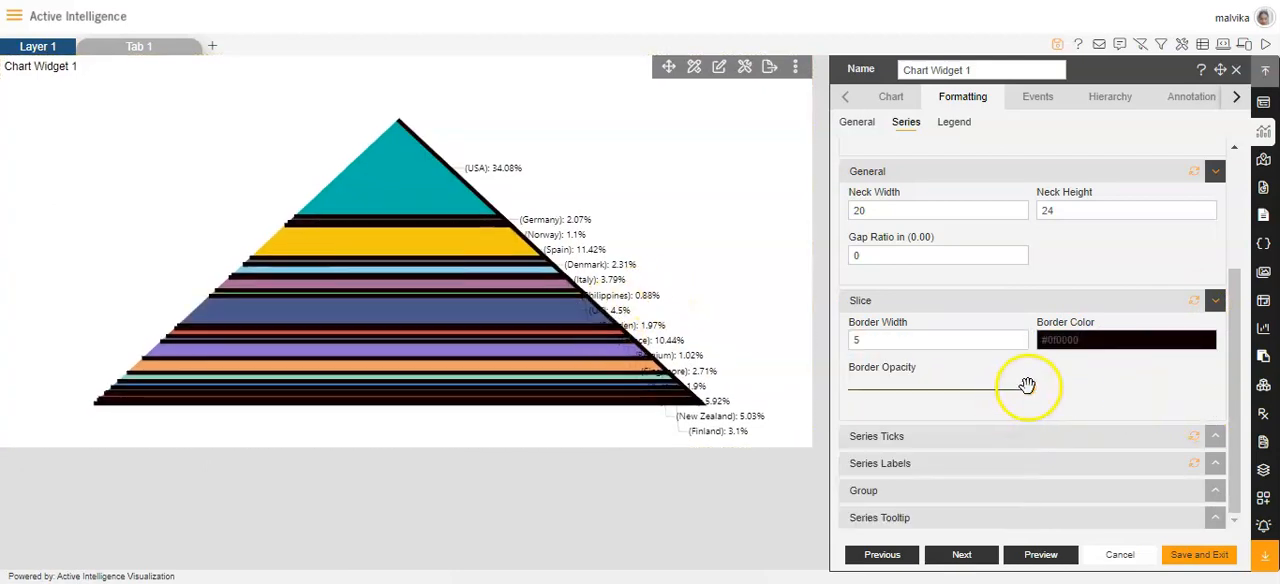
{"action": "left_click_drag", "start_coordinate": [1030, 397], "coordinate": [987, 392]}
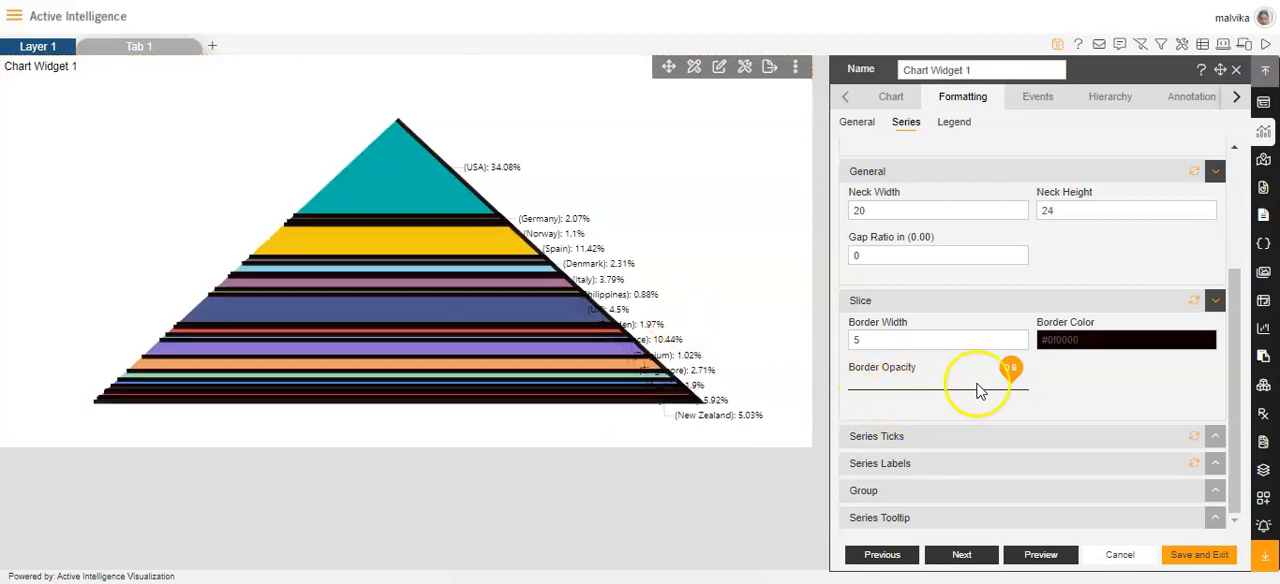
Step: Turn the series ticks off and back on, and set their border width to 2 and border opacity to 0.4
{"action": "left_click", "coordinate": [910, 436]}
{"action": "scroll", "coordinate": [1006, 394], "scroll_direction": "down", "scroll_amount": 3}
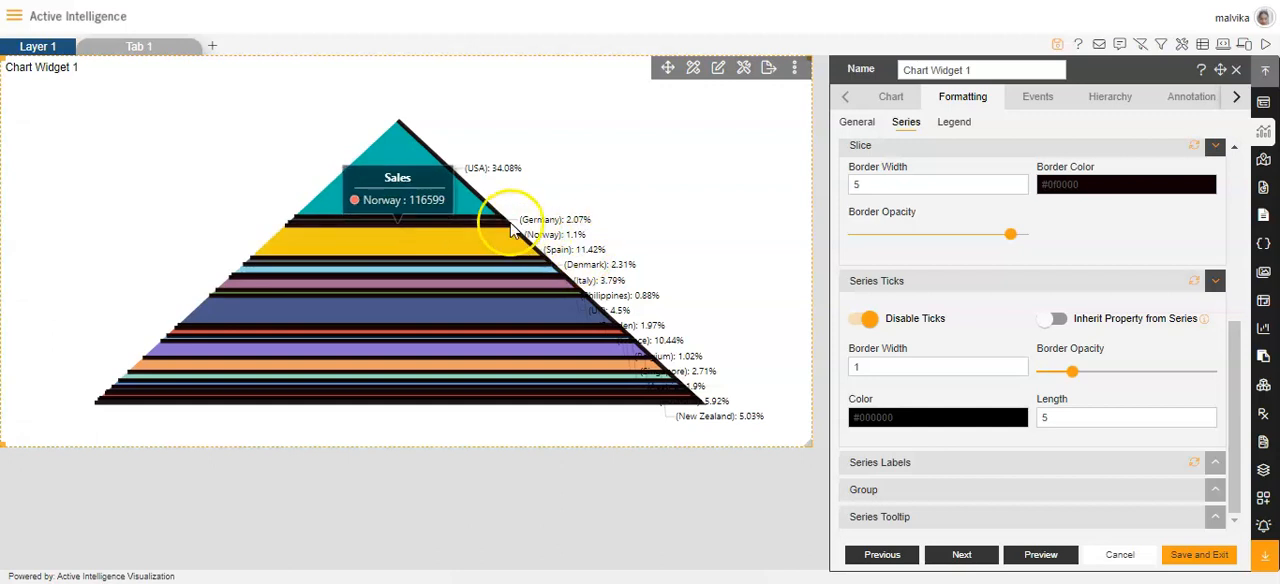
{"action": "left_click", "coordinate": [867, 320]}
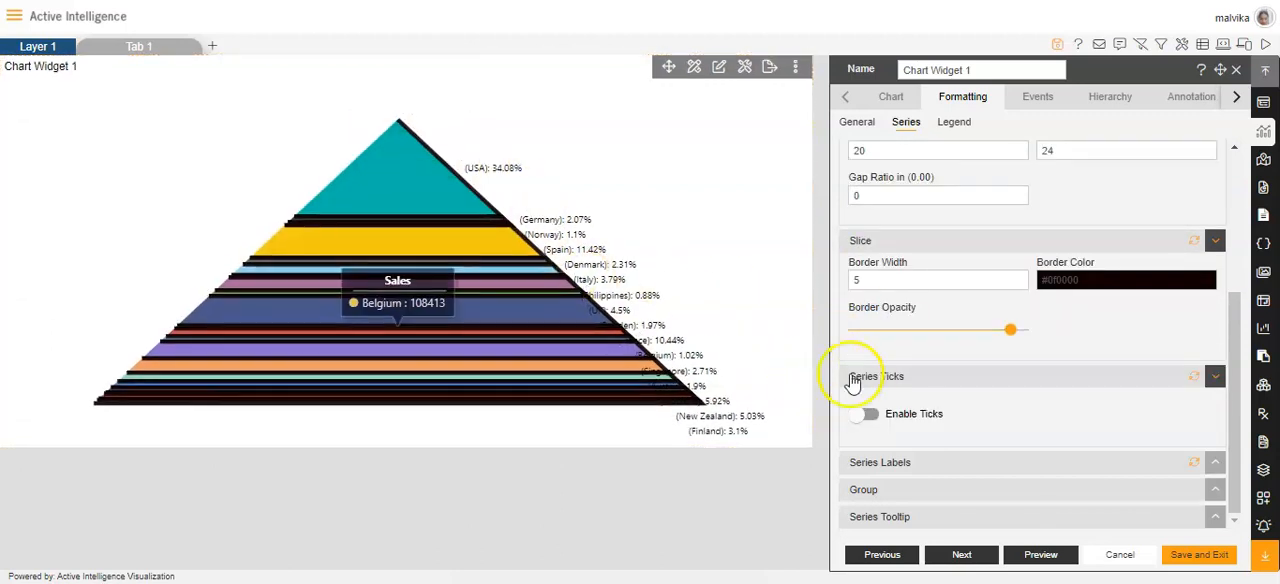
{"action": "left_click", "coordinate": [866, 413]}
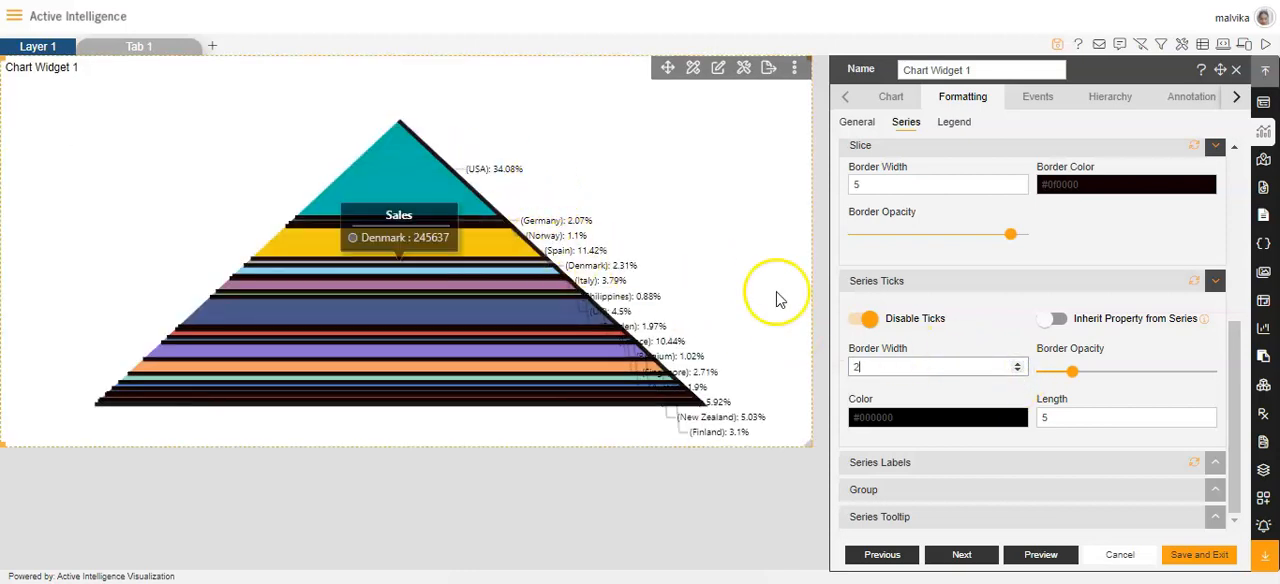
{"action": "left_click_drag", "start_coordinate": [1070, 370], "coordinate": [1187, 380]}
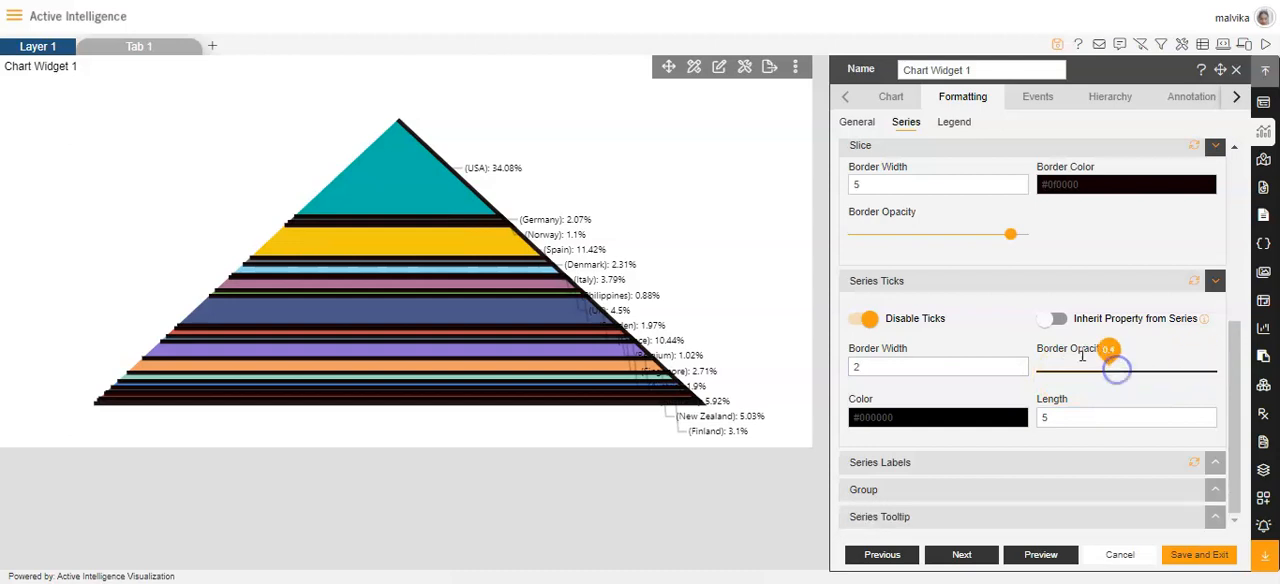
Step: Set the series ticks' colour to red and their length to 4
{"action": "left_click", "coordinate": [925, 414]}
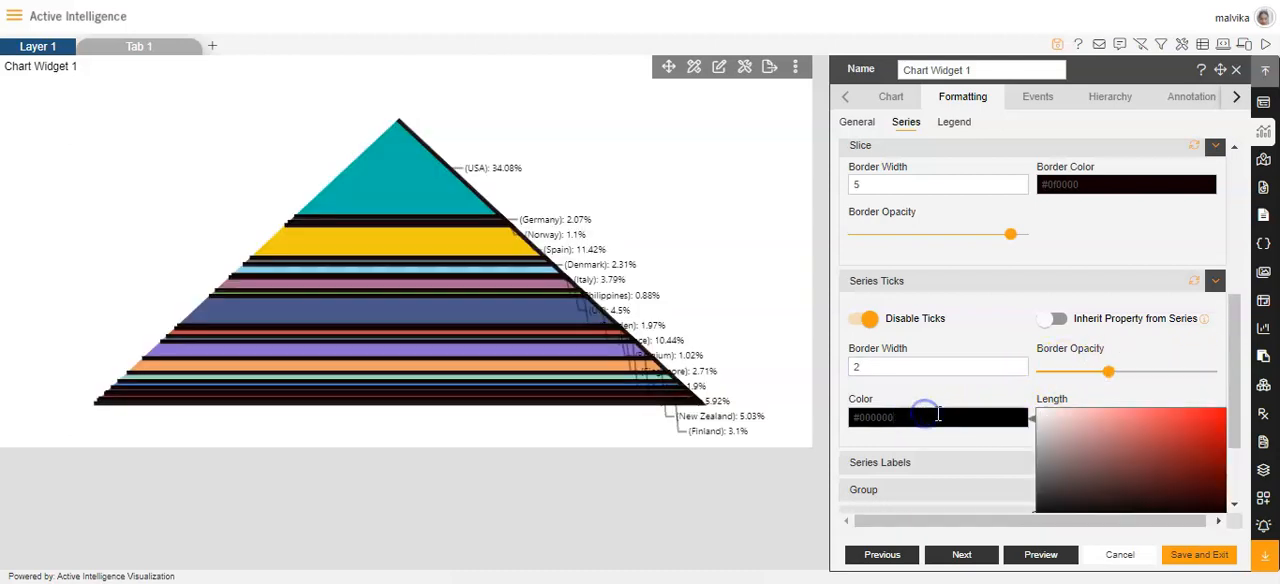
{"action": "scroll", "coordinate": [1110, 480], "scroll_direction": "down", "scroll_amount": 3}
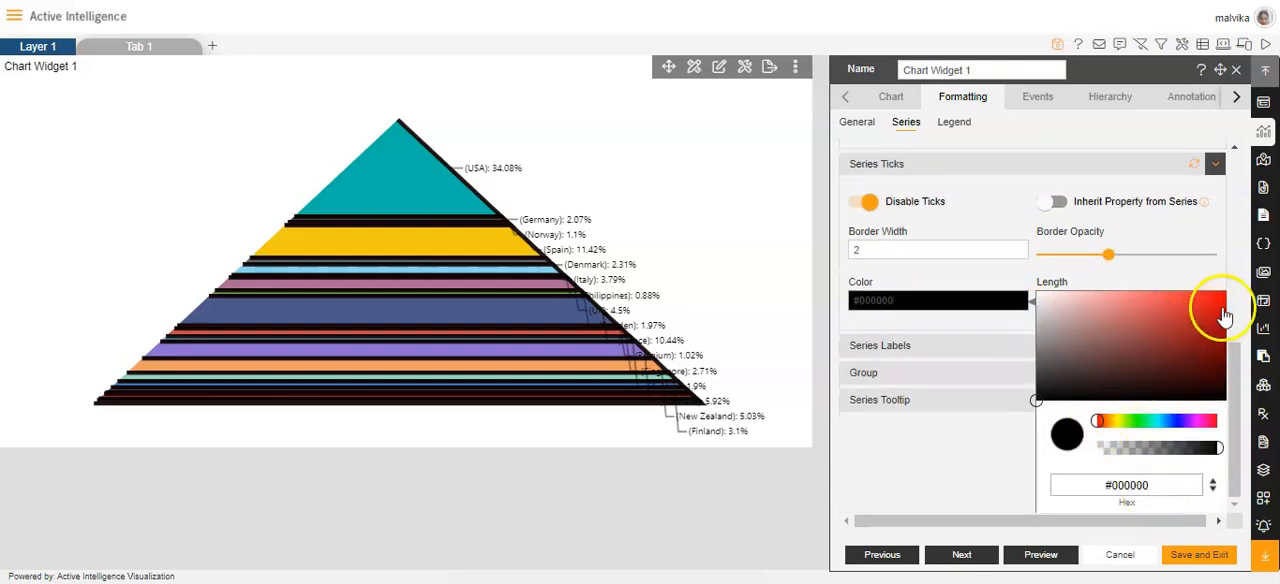
{"action": "left_click", "coordinate": [1221, 303]}
{"action": "left_click", "coordinate": [971, 314]}
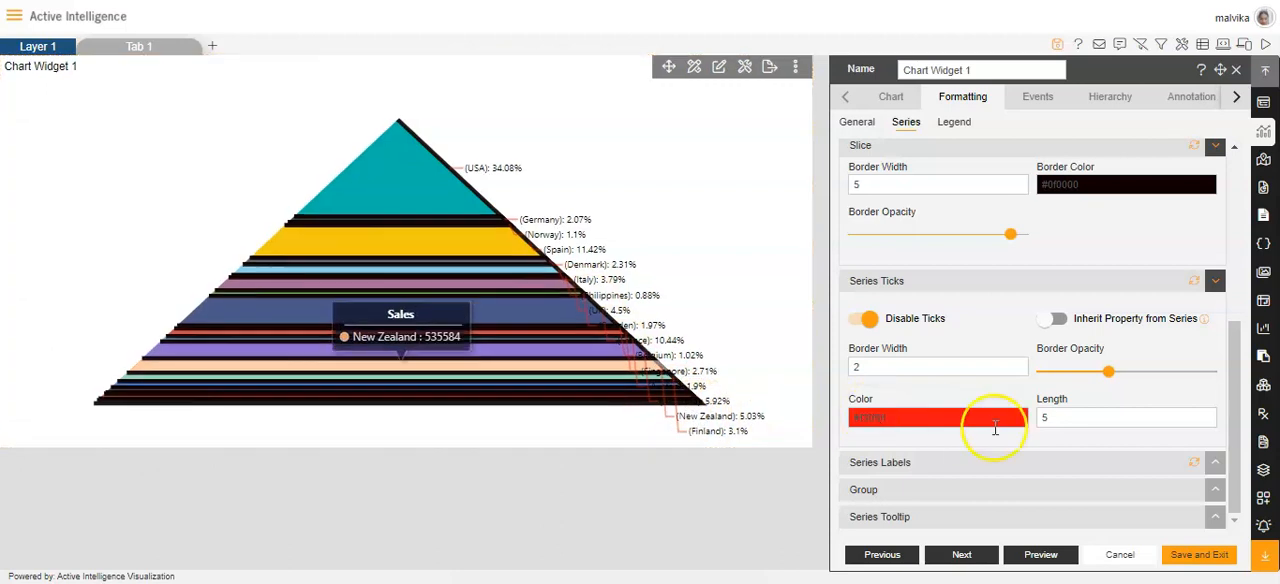
{"action": "left_click", "coordinate": [1205, 413]}
{"action": "left_click", "coordinate": [1205, 413]}
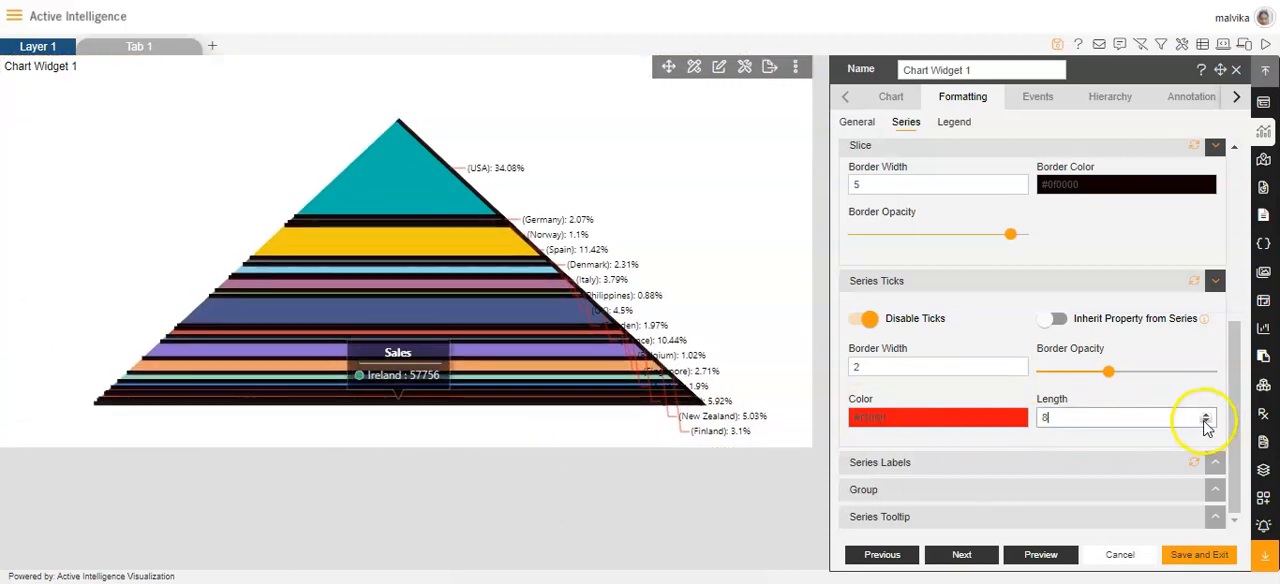
{"action": "left_click", "coordinate": [1206, 422]}
Step: Try inheriting the tick properties from the series and turn the option back off
{"action": "scroll", "coordinate": [1100, 408], "scroll_direction": "up", "scroll_amount": 1}
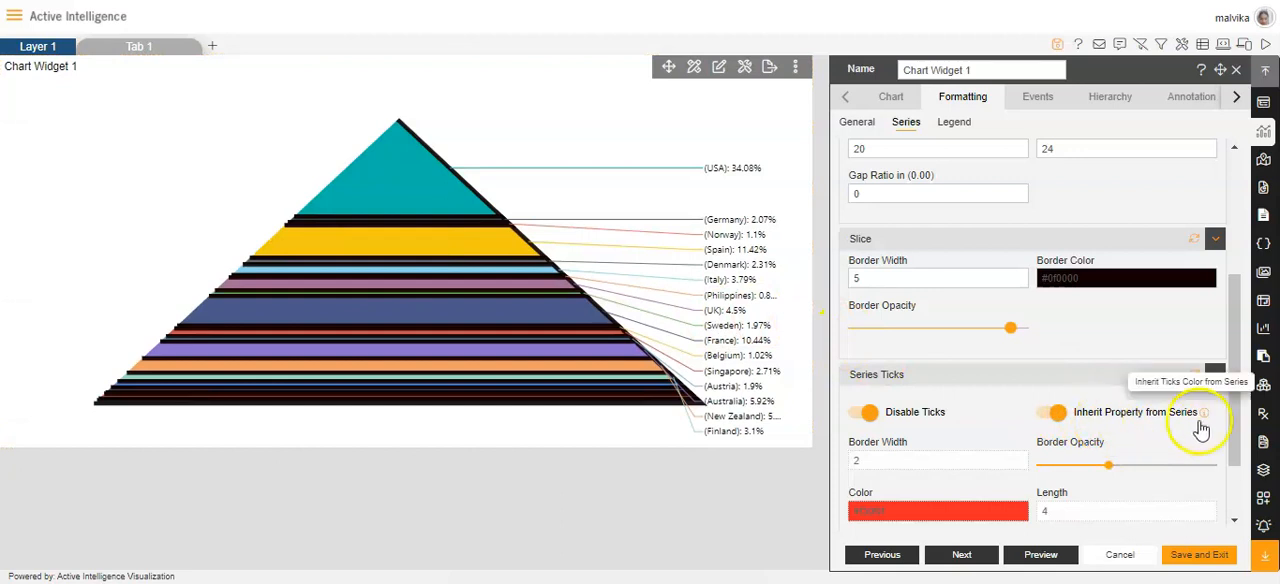
{"action": "left_click", "coordinate": [1058, 413]}
{"action": "scroll", "coordinate": [1062, 420], "scroll_direction": "down", "scroll_amount": 2}
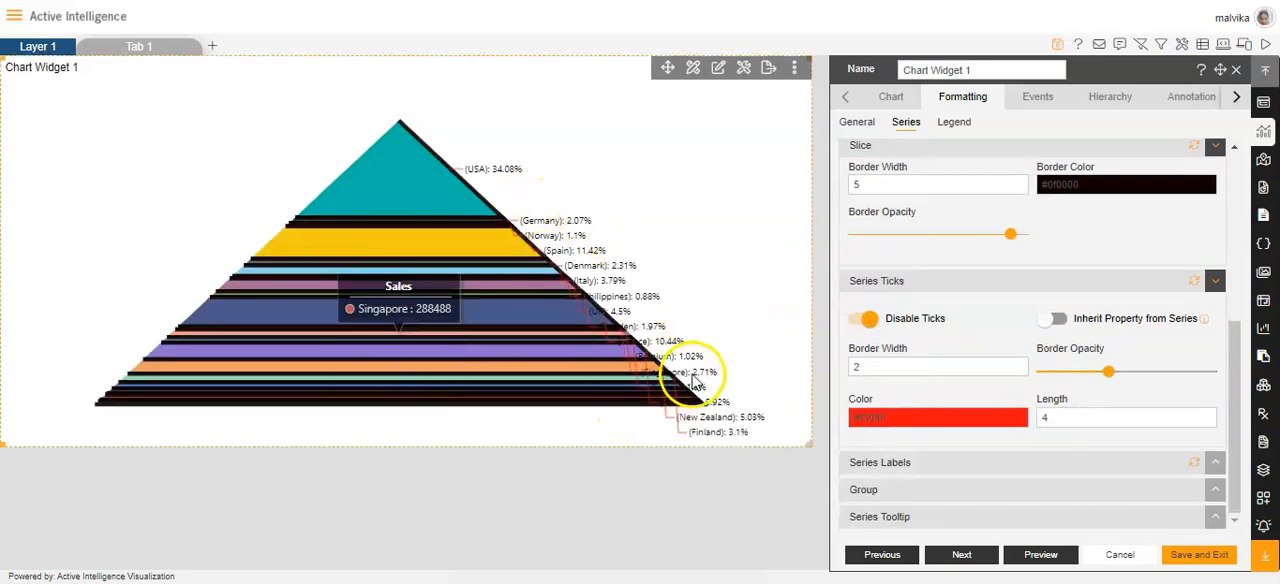
Step: Hide and restore the series labels, and try placing them inside the slices before switching that option back off
{"action": "left_click", "coordinate": [909, 464]}
{"action": "scroll", "coordinate": [909, 464], "scroll_direction": "down", "scroll_amount": 2}
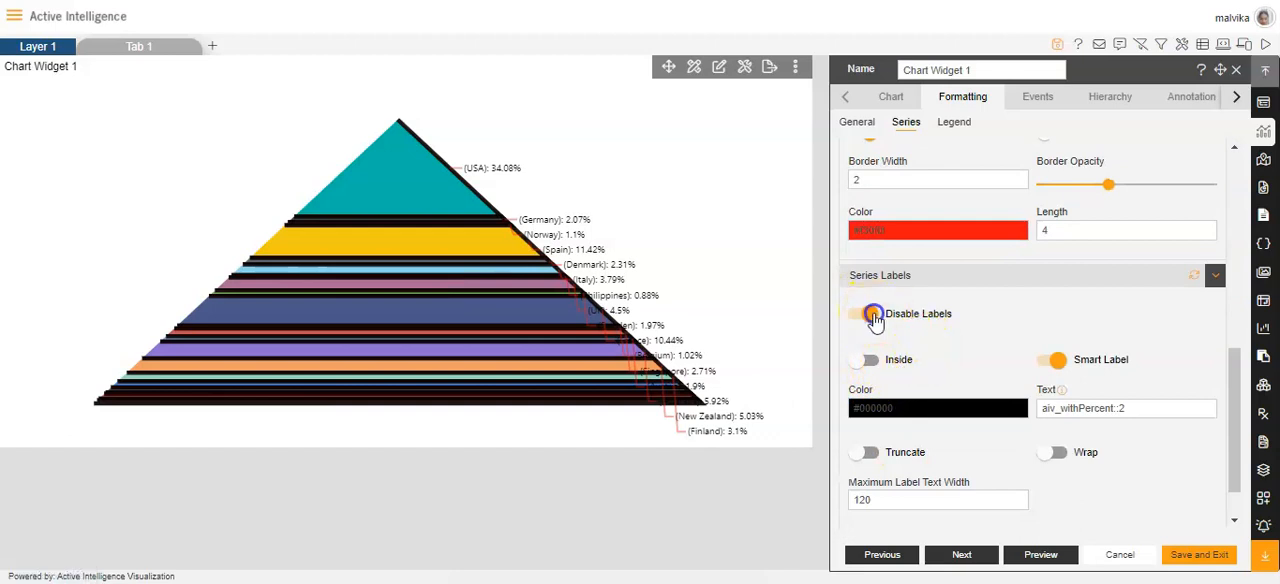
{"action": "left_click", "coordinate": [873, 316]}
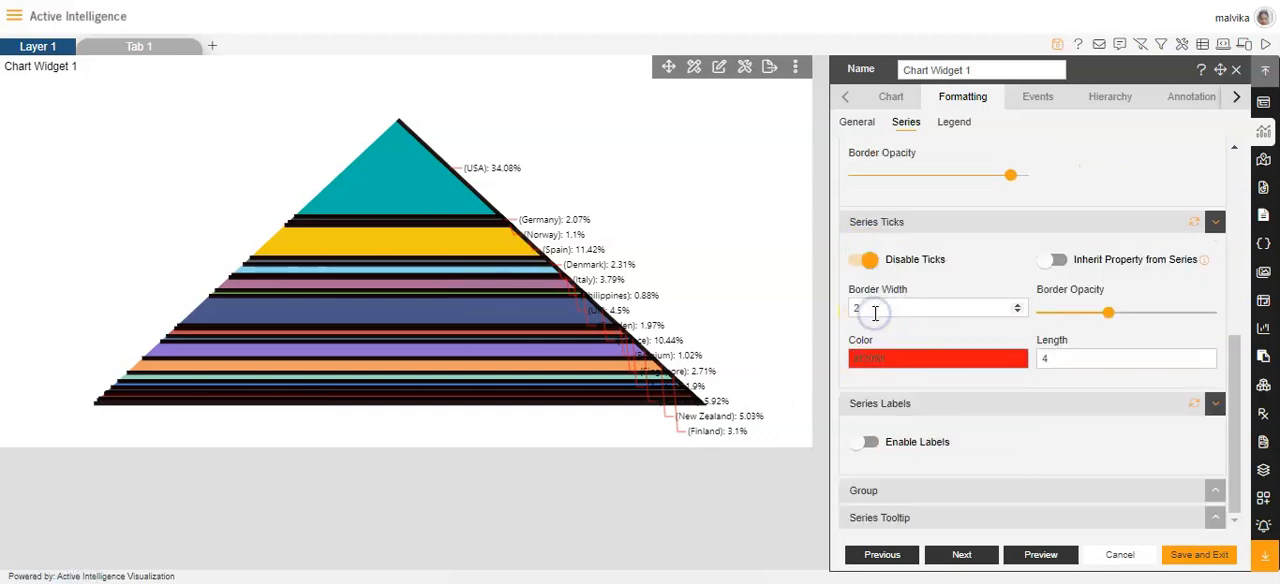
{"action": "left_click", "coordinate": [866, 441]}
{"action": "scroll", "coordinate": [979, 440], "scroll_direction": "down", "scroll_amount": 2}
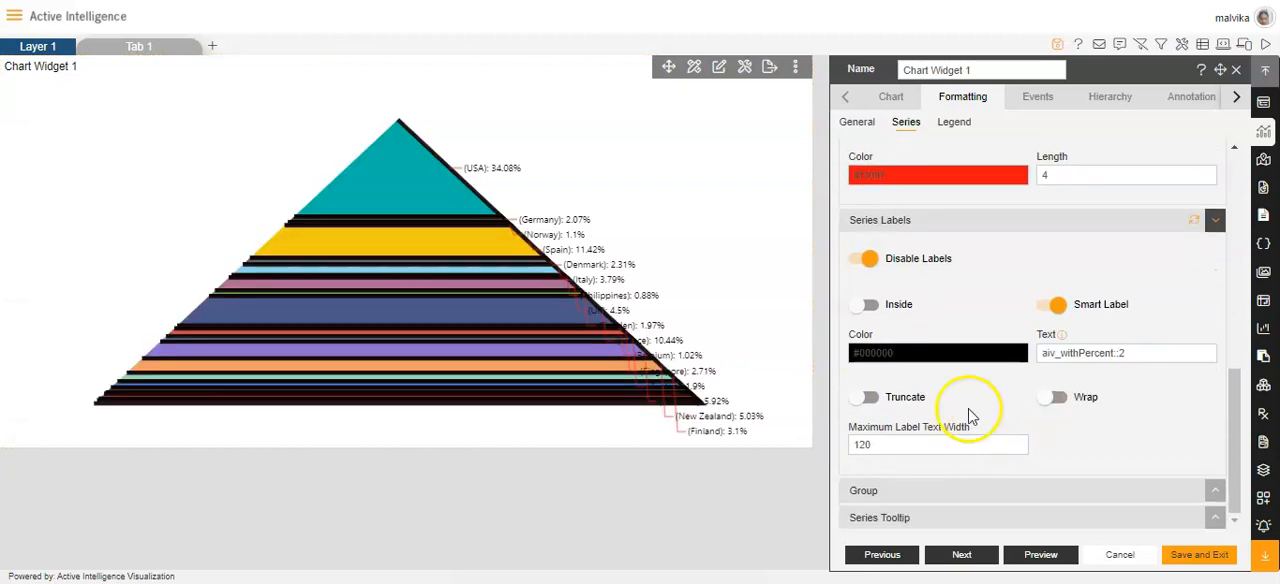
{"action": "left_click", "coordinate": [856, 307]}
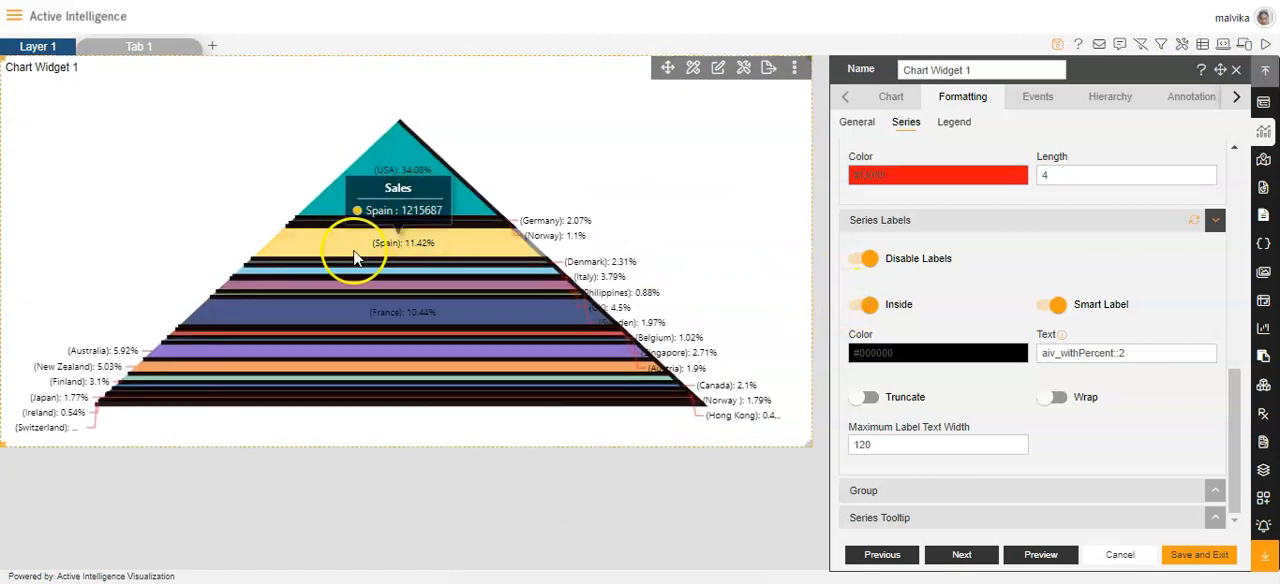
{"action": "left_click", "coordinate": [866, 309]}
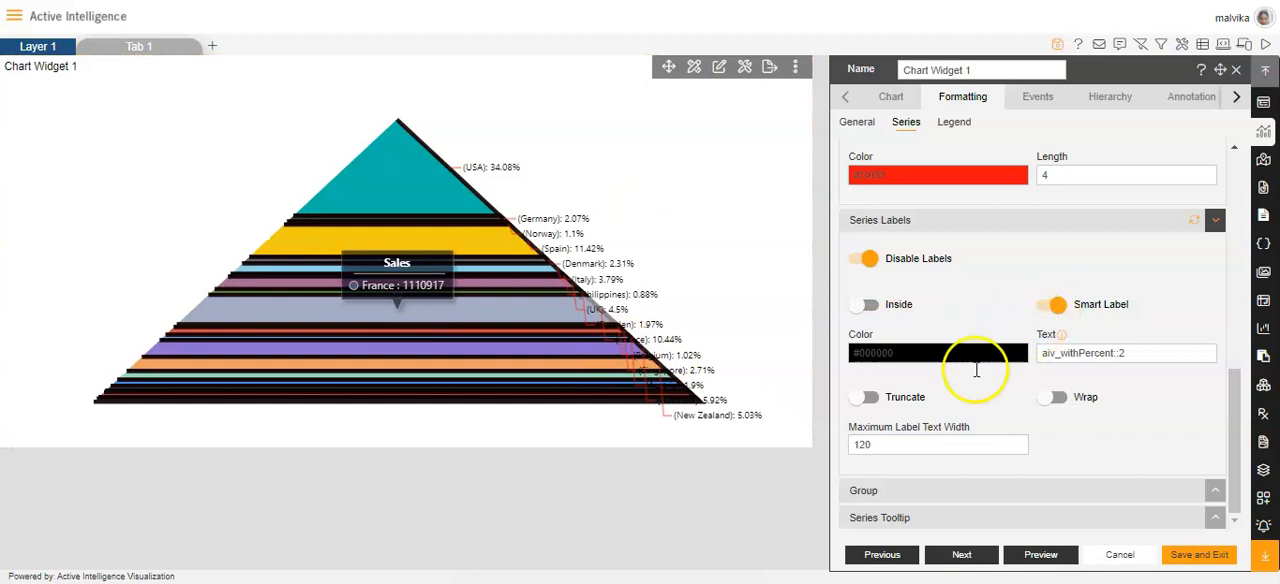
Step: Set the series labels' colour to red
{"action": "left_click", "coordinate": [918, 351]}
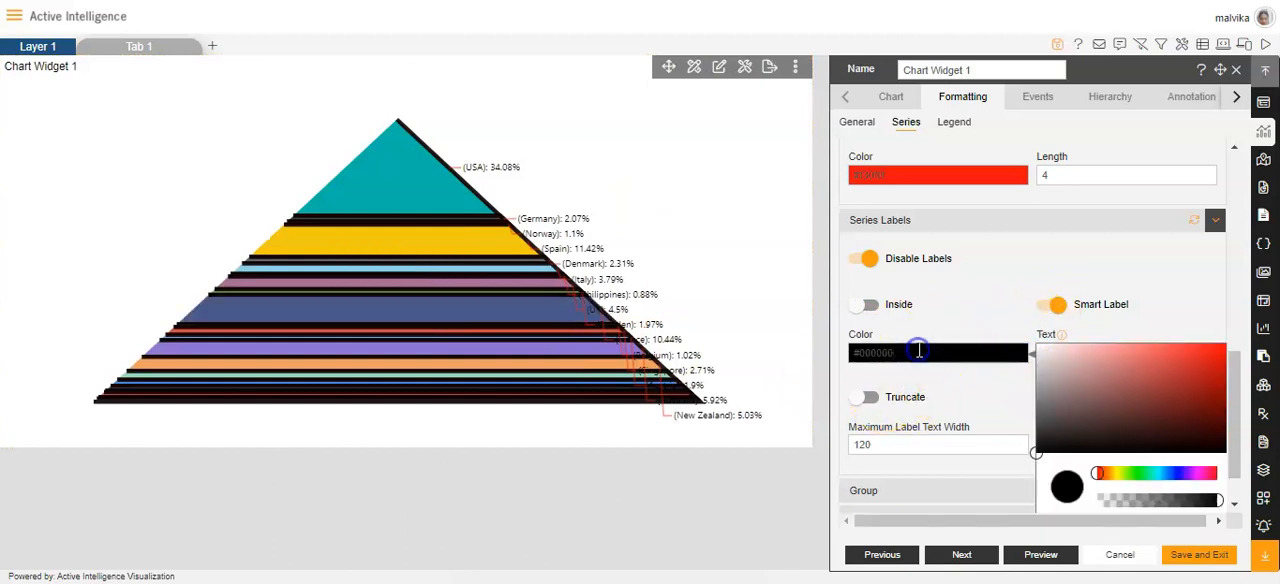
{"action": "left_click", "coordinate": [1222, 352]}
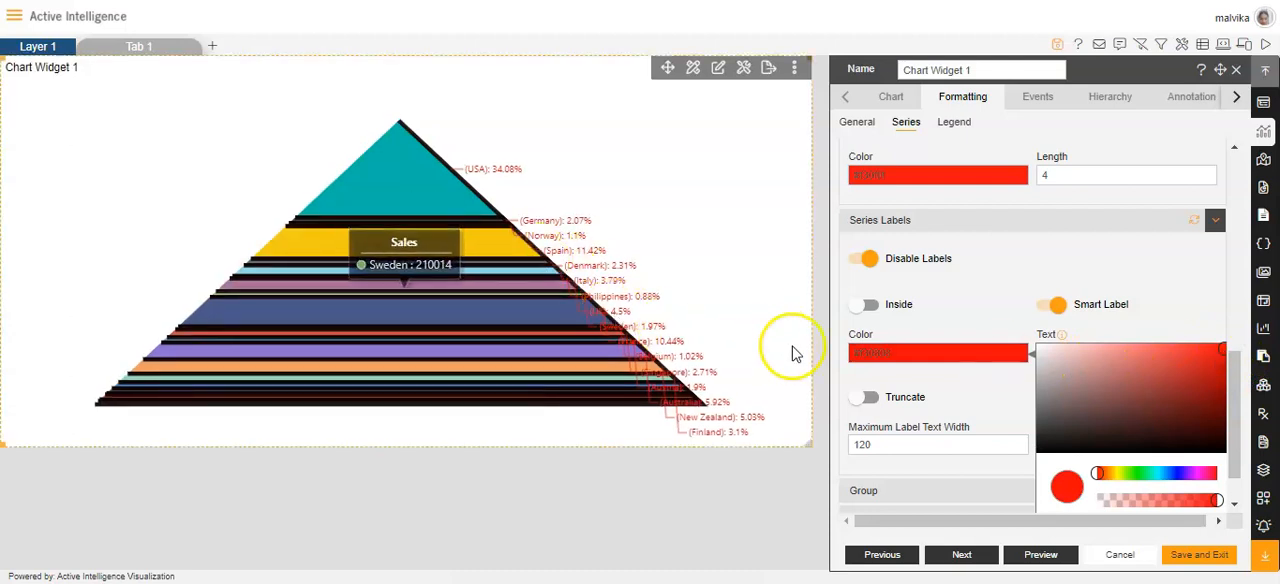
{"action": "left_click", "coordinate": [968, 380]}
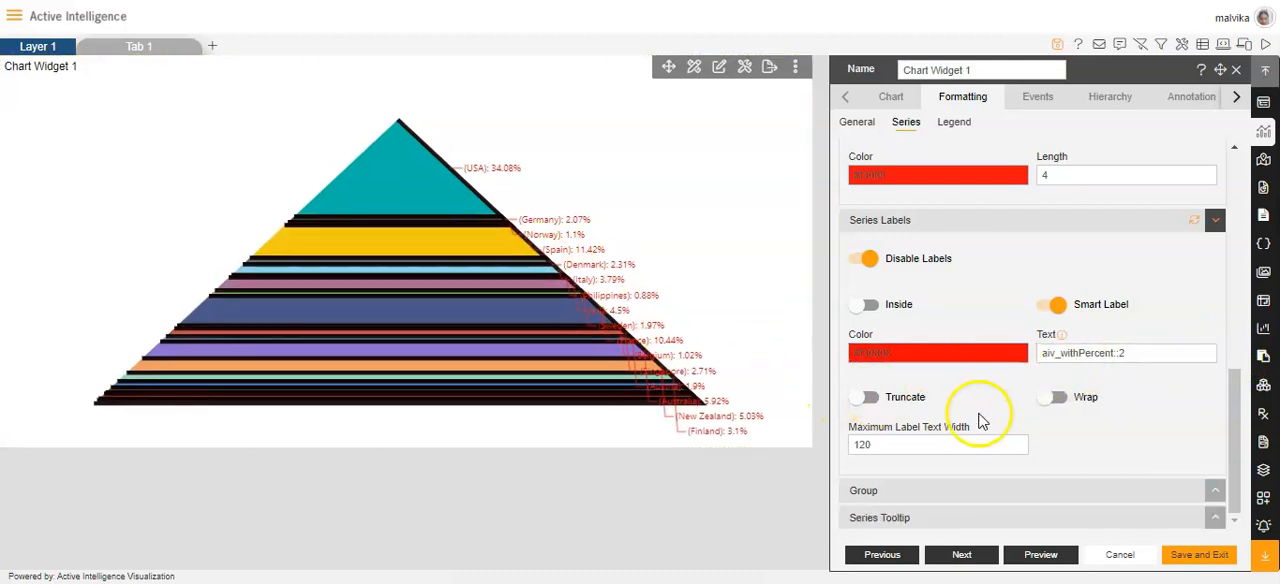
Step: Try grouping the series slices with a threshold of 5 and series type Point, and turn grouping back off
{"action": "left_click", "coordinate": [893, 492]}
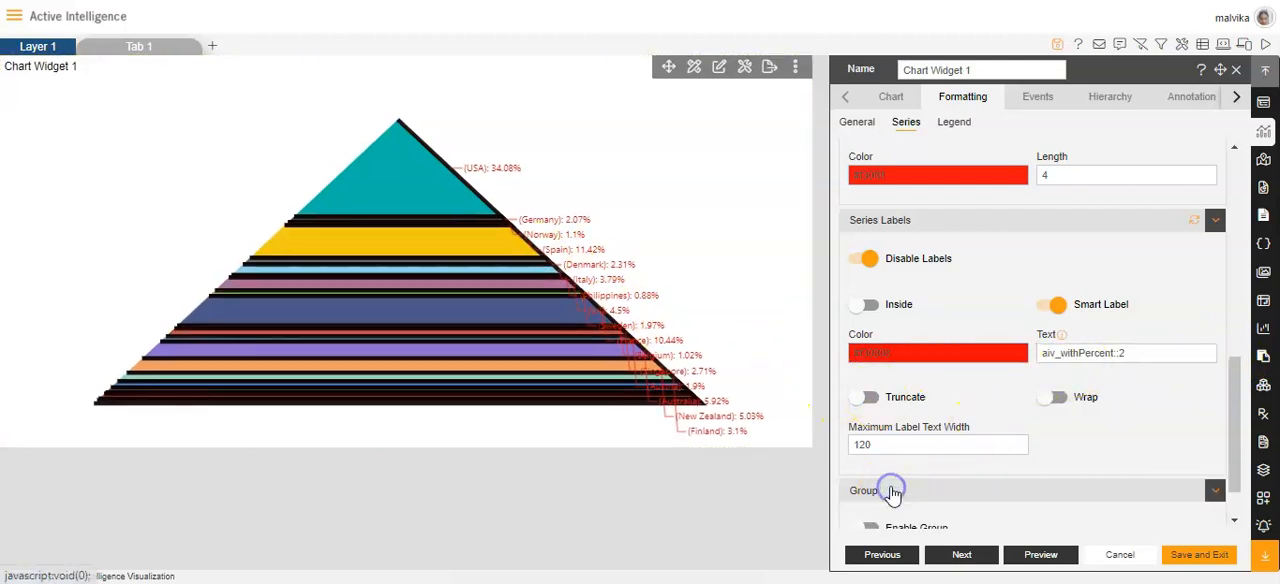
{"action": "left_click", "coordinate": [862, 471]}
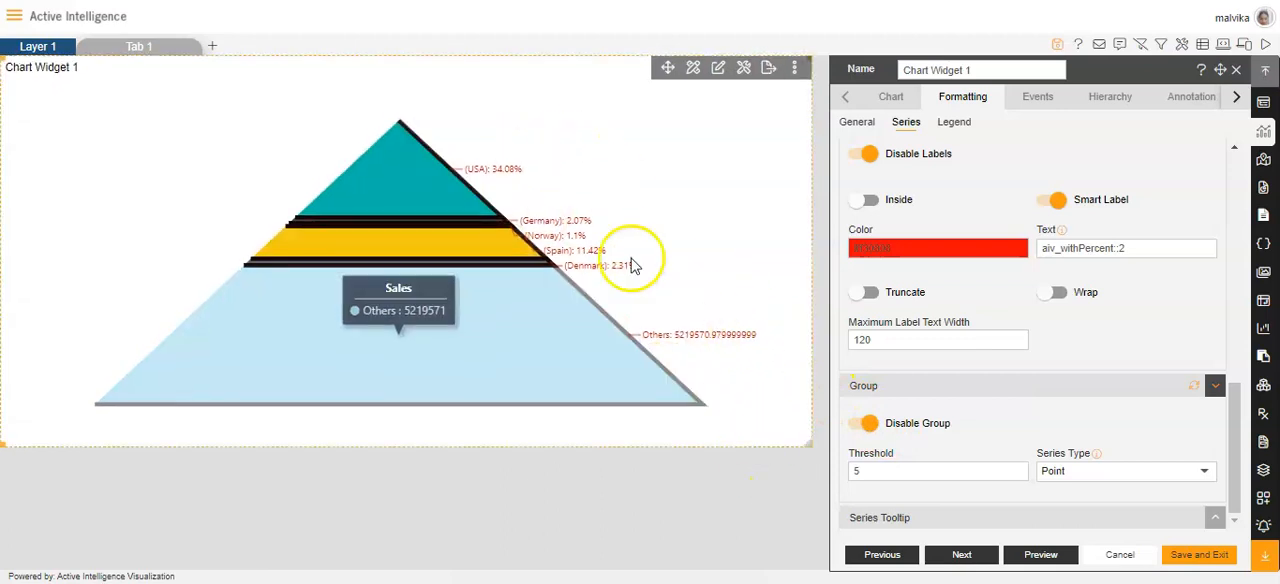
{"action": "left_click", "coordinate": [866, 423]}
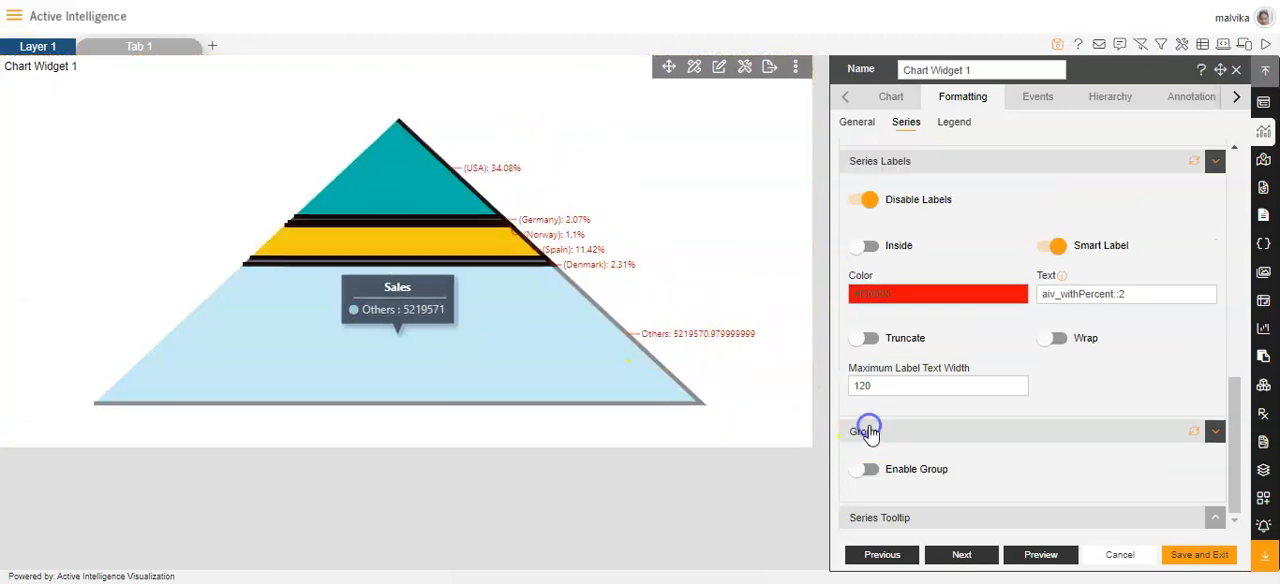
Step: Enable the customized series tooltip and set its background colour to red (#f41212)
{"action": "left_click", "coordinate": [891, 520]}
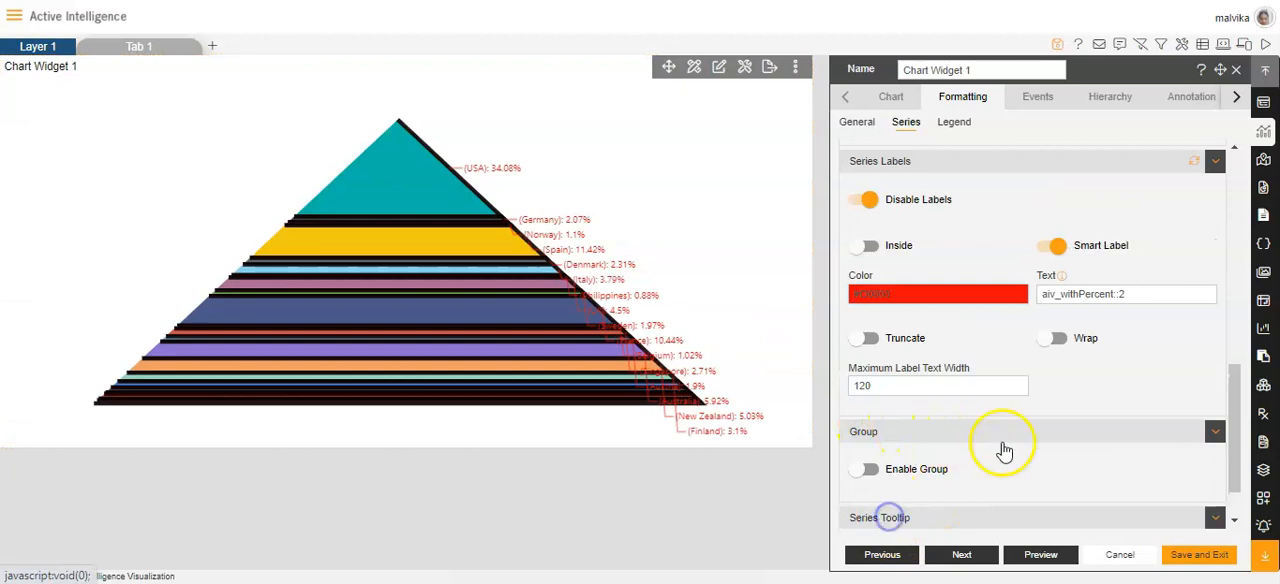
{"action": "left_click", "coordinate": [850, 495]}
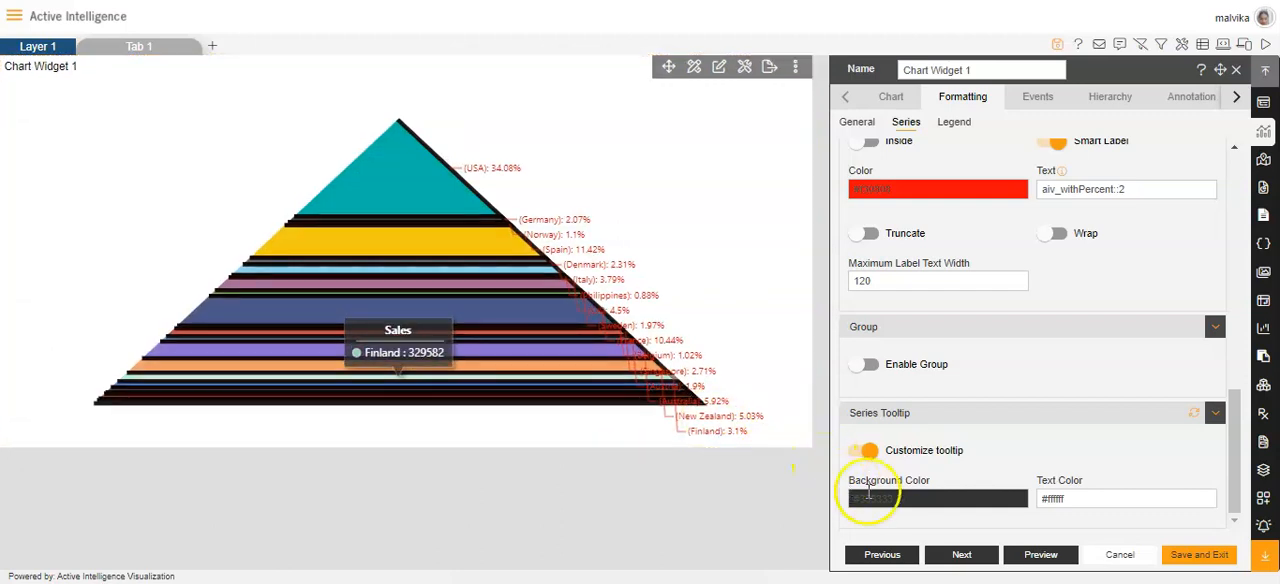
{"action": "left_click", "coordinate": [903, 499]}
{"action": "scroll", "coordinate": [1002, 458], "scroll_direction": "down", "scroll_amount": 2}
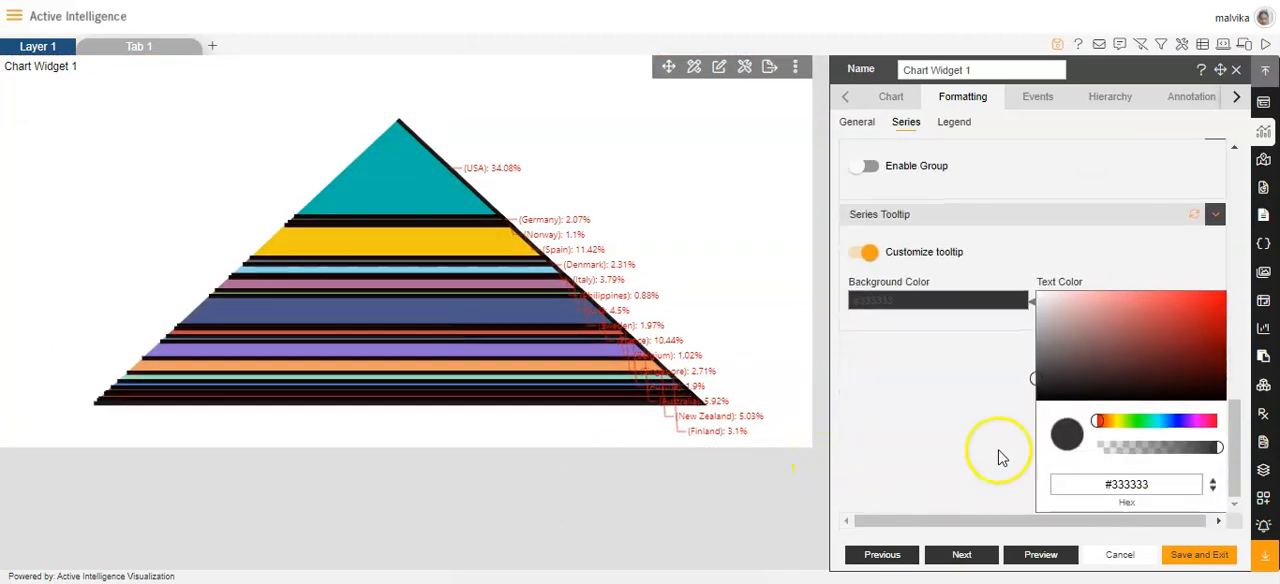
{"action": "left_click", "coordinate": [1216, 297]}
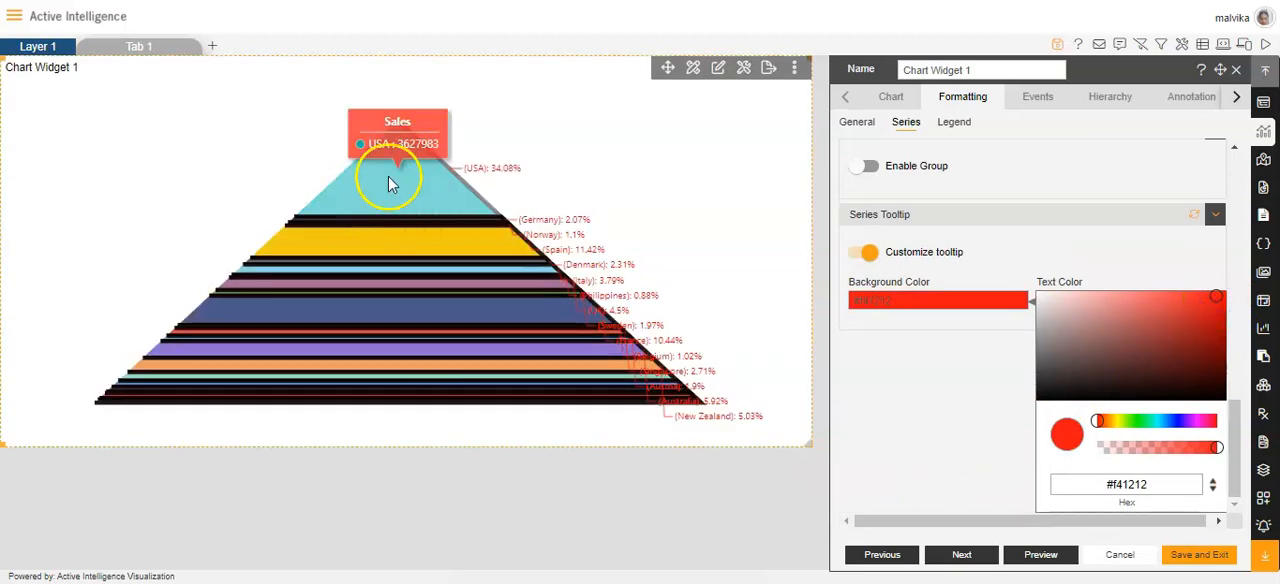
{"action": "left_click", "coordinate": [913, 388]}
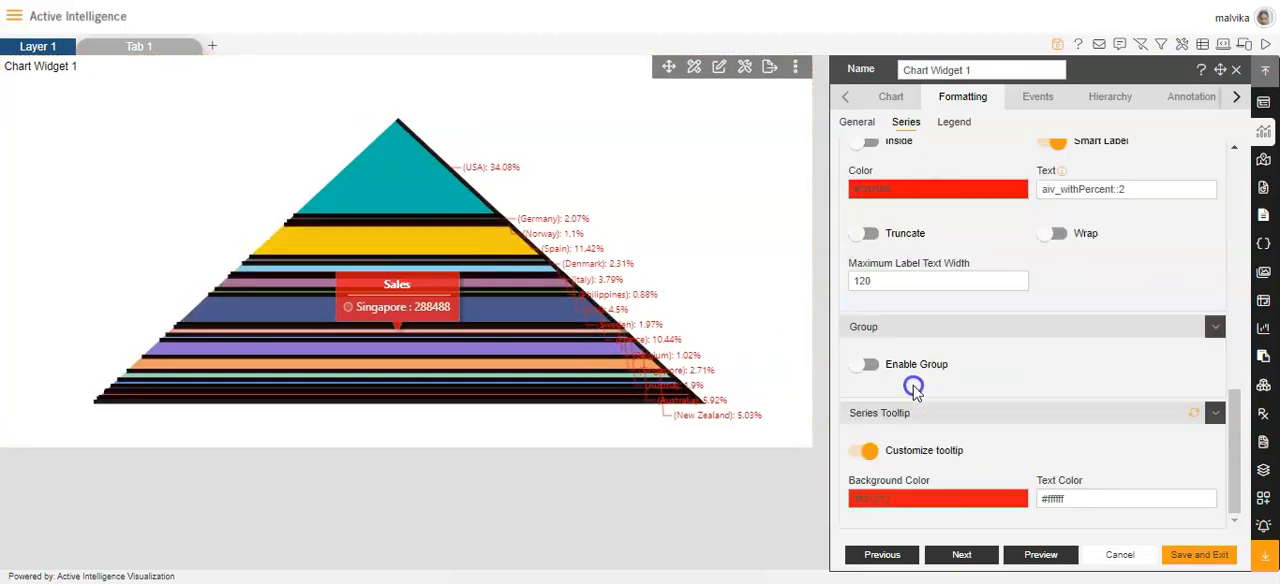
Step: Try red (#f80c24) as the series tooltip's text colour and check the tooltip on the chart
{"action": "left_click", "coordinate": [1097, 500]}
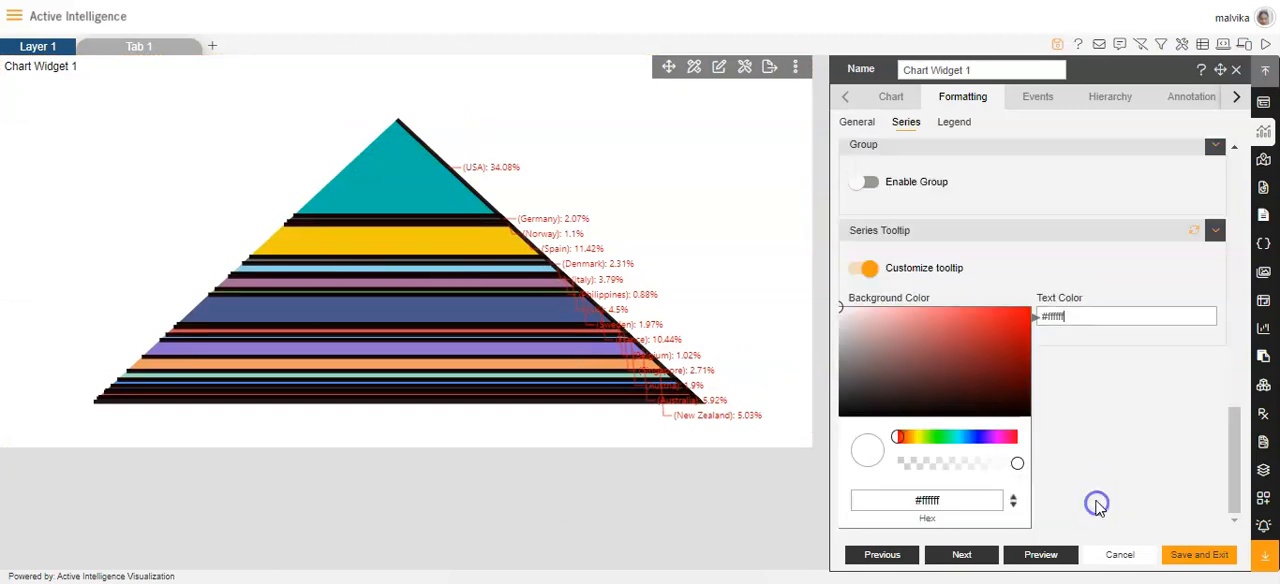
{"action": "left_click", "coordinate": [1012, 441]}
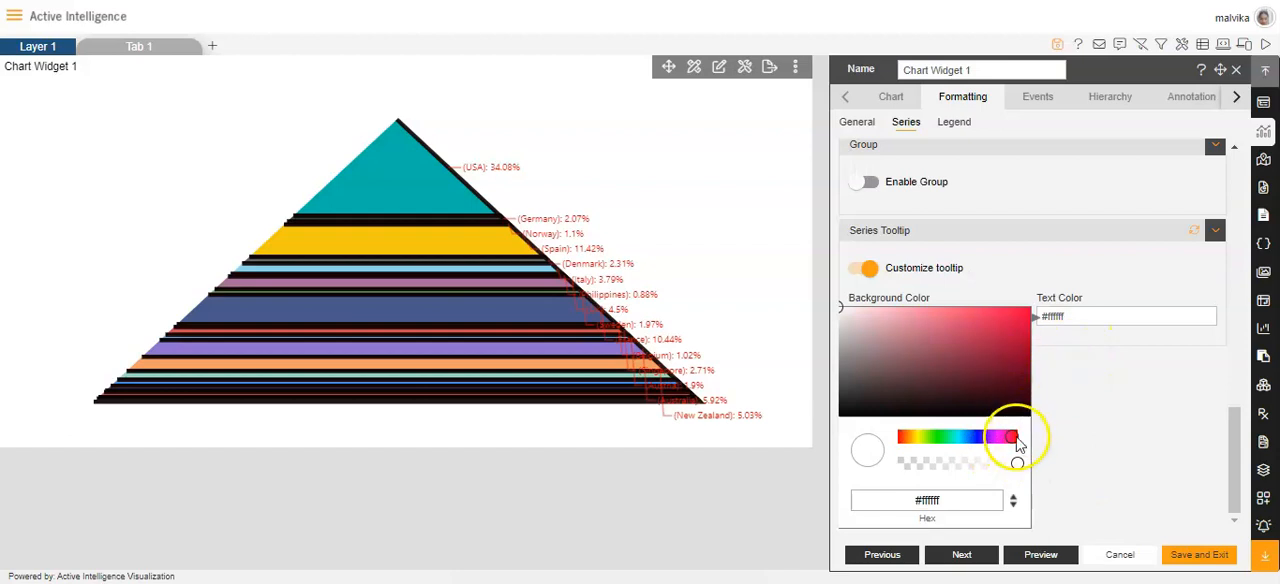
{"action": "left_click", "coordinate": [1015, 322]}
{"action": "left_click", "coordinate": [1063, 349]}
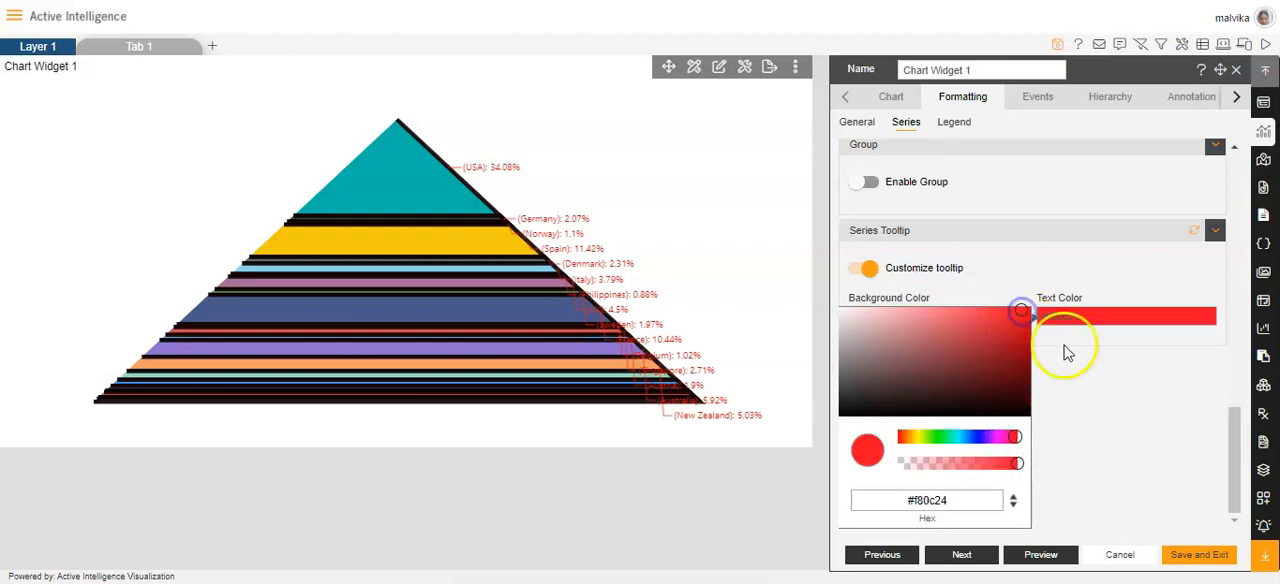
{"action": "mouse_move", "coordinate": [397, 233]}
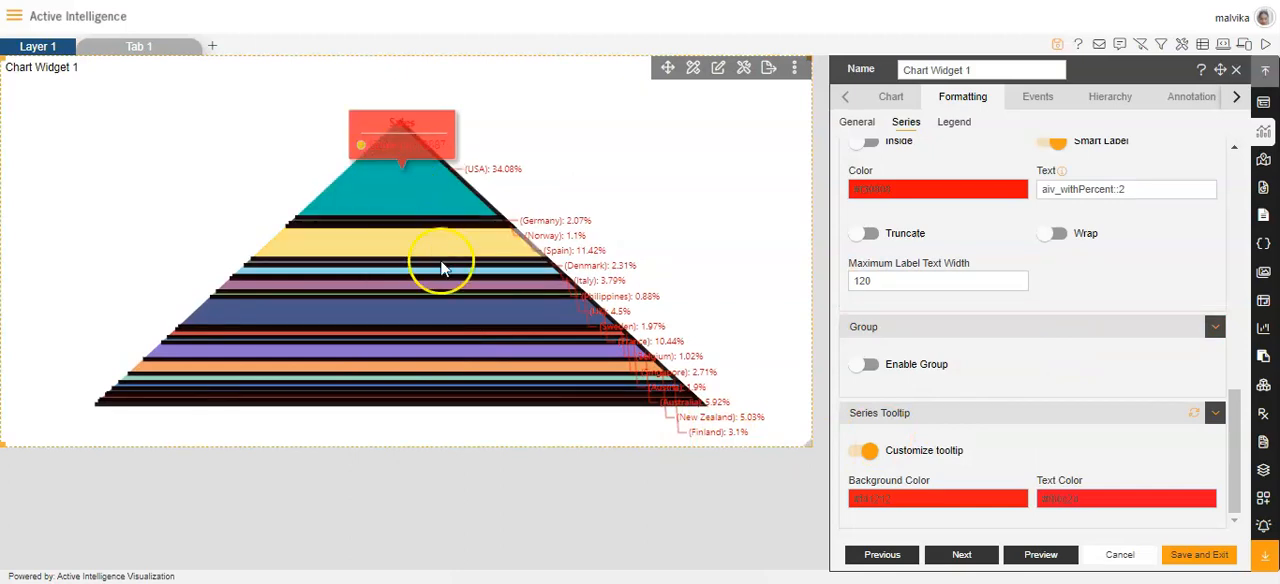
Step: Set the series tooltip's text colour to near-black (#161515), and save the chart's formatting and exit the editor
{"action": "left_click", "coordinate": [1107, 498]}
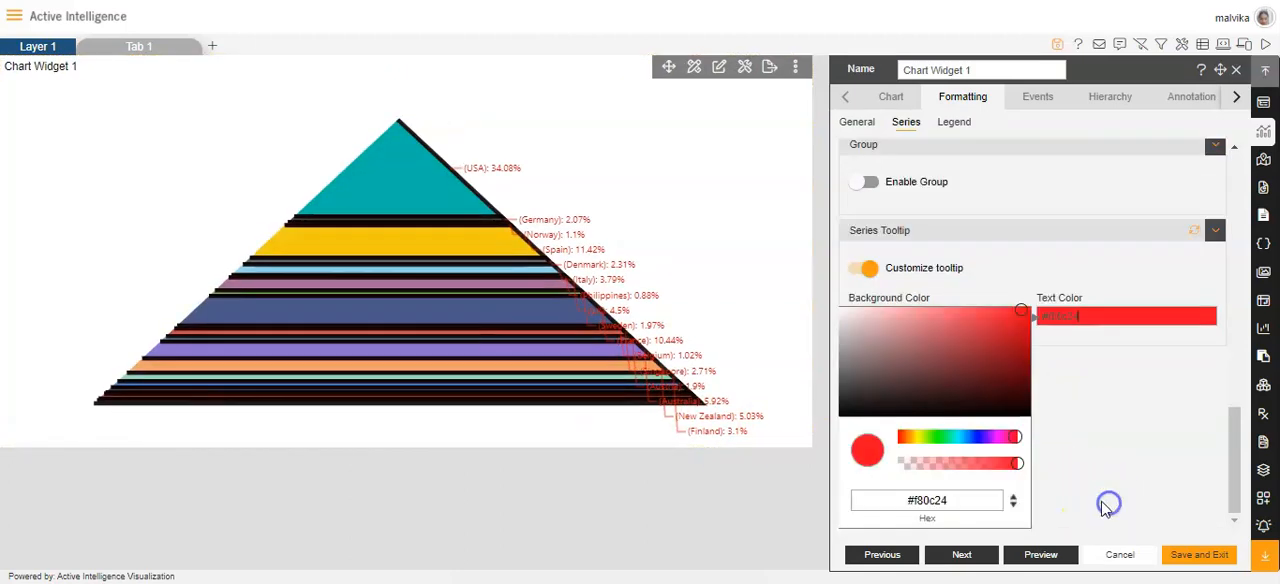
{"action": "left_click", "coordinate": [847, 409]}
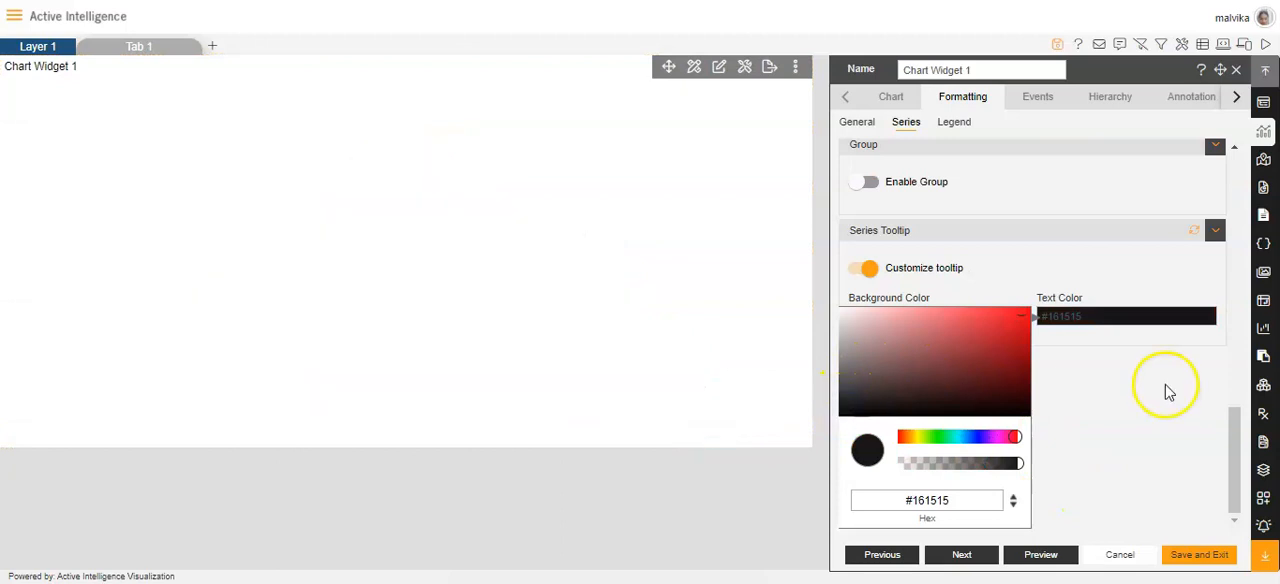
{"action": "left_click", "coordinate": [1166, 388]}
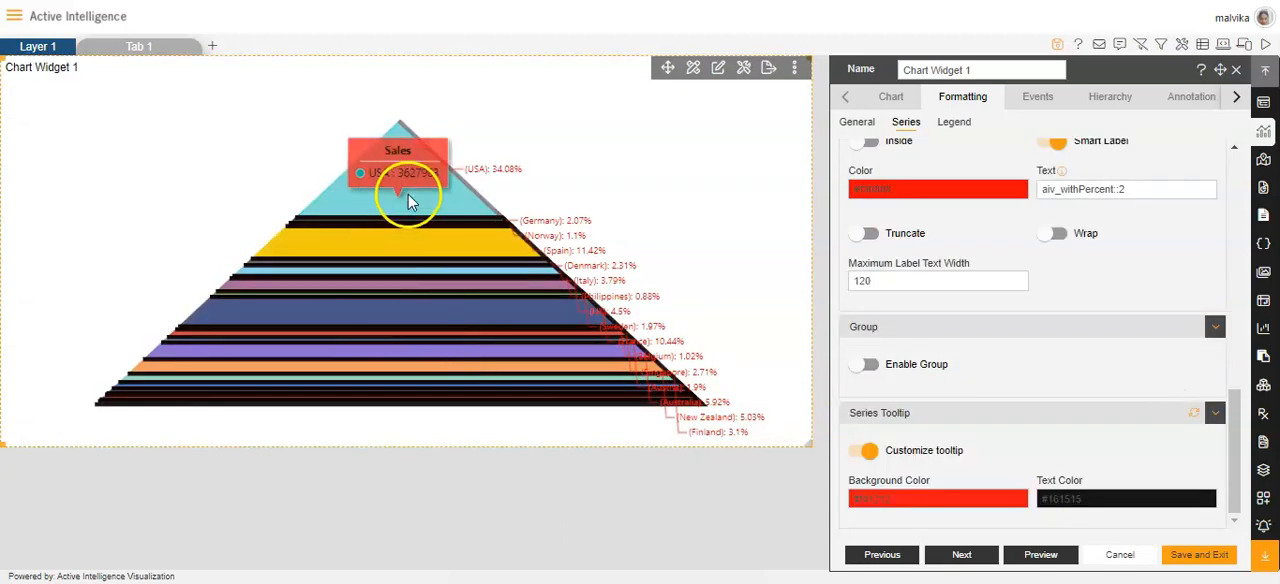
{"action": "left_click", "coordinate": [1198, 554]}
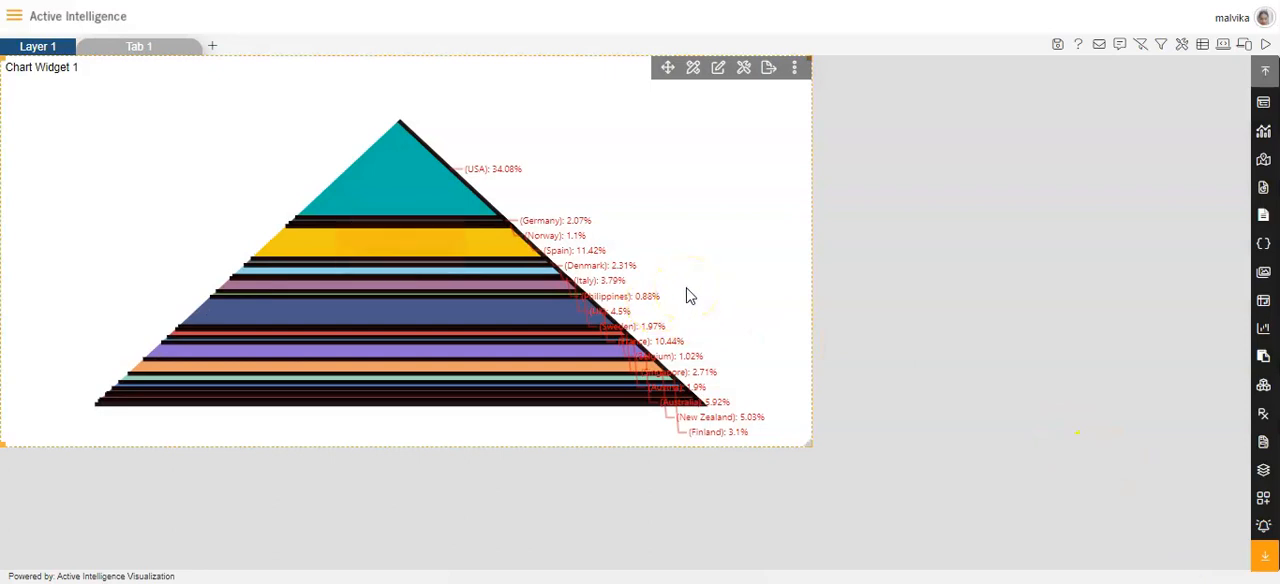